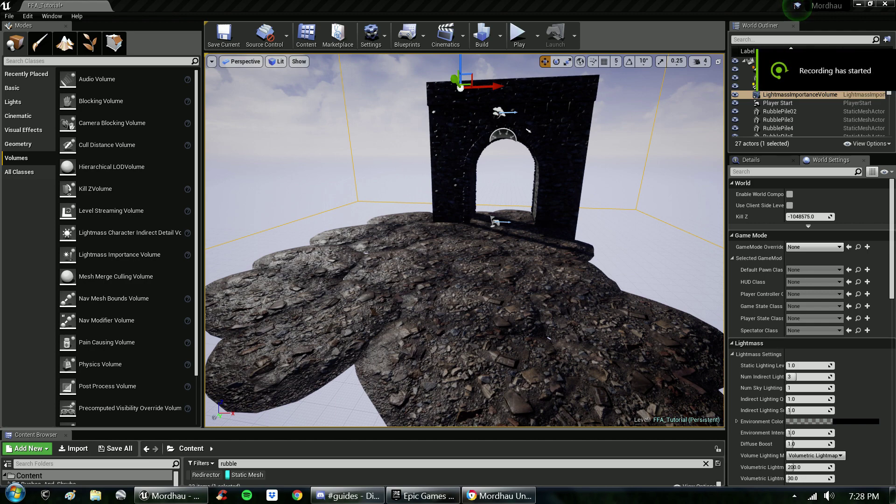
- In World Settings, set the GameMode Override to BP_DeathmatchGameMode
{"action": "mouse_move", "coordinate": [464, 240]}
{"action": "right_mouse_down"}
{"action": "mouse_move", "coordinate": [490, 210]}
{"action": "mouse_move", "coordinate": [421, 252]}
{"action": "mouse_move", "coordinate": [420, 270]}
{"action": "mouse_move", "coordinate": [483, 263]}
{"action": "mouse_move", "coordinate": [448, 266]}
{"action": "right_mouse_up"}
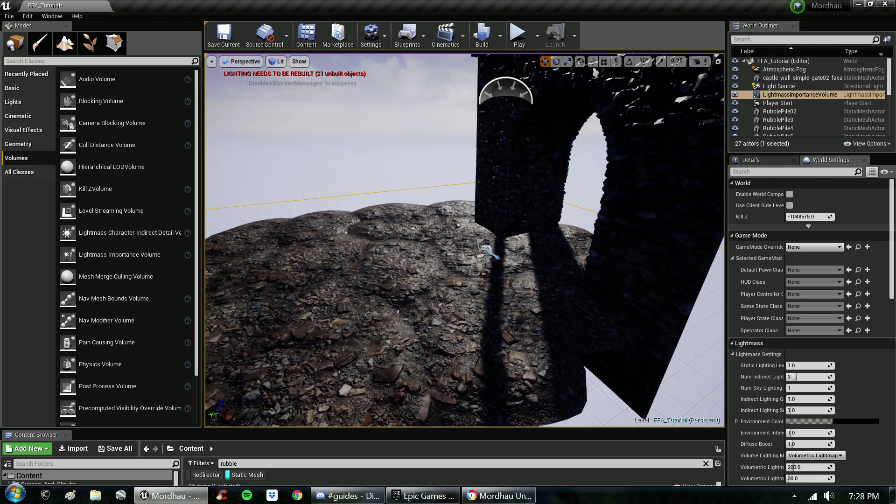
{"action": "left_click", "coordinate": [770, 159]}
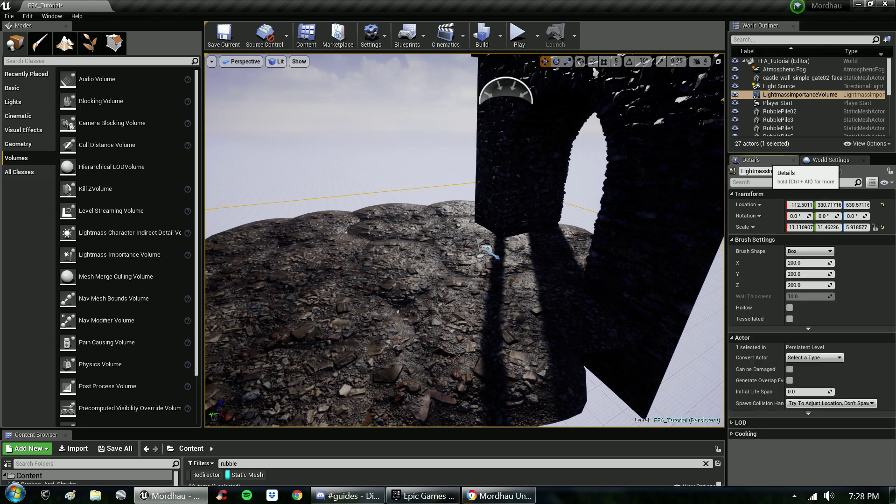
{"action": "left_click", "coordinate": [834, 160]}
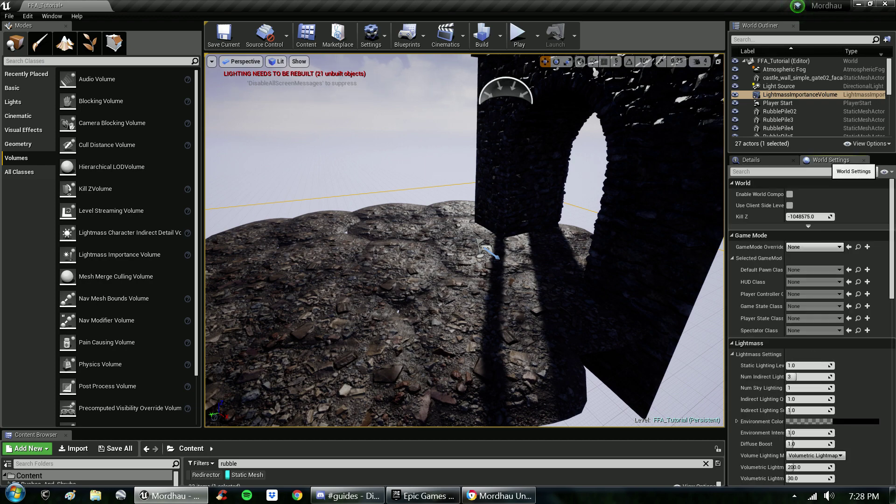
{"action": "left_click", "coordinate": [816, 247]}
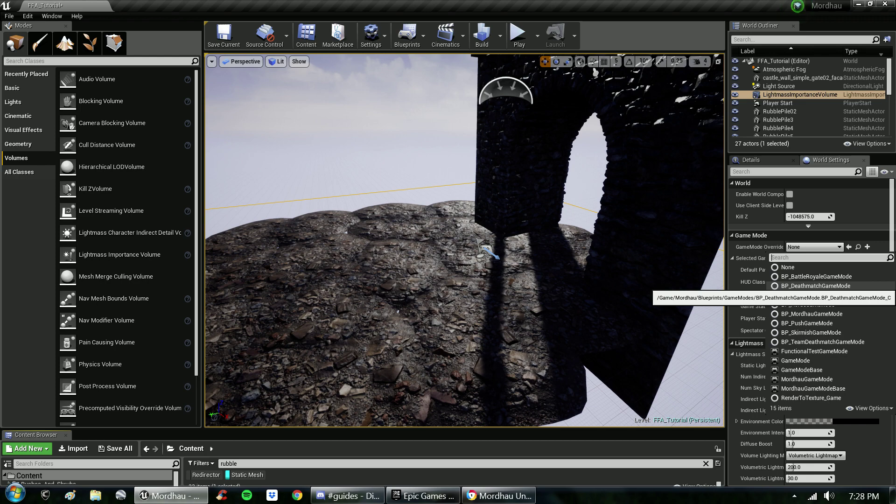
{"action": "left_click", "coordinate": [816, 285]}
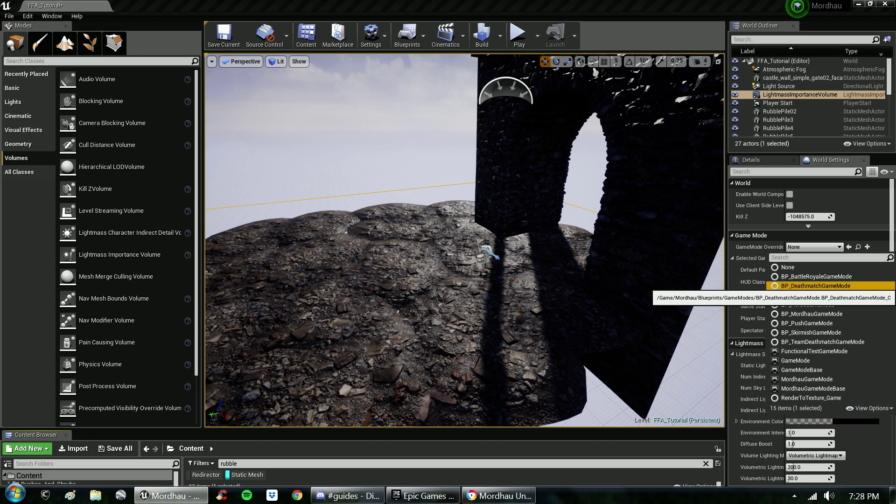
{"action": "left_click", "coordinate": [816, 286]}
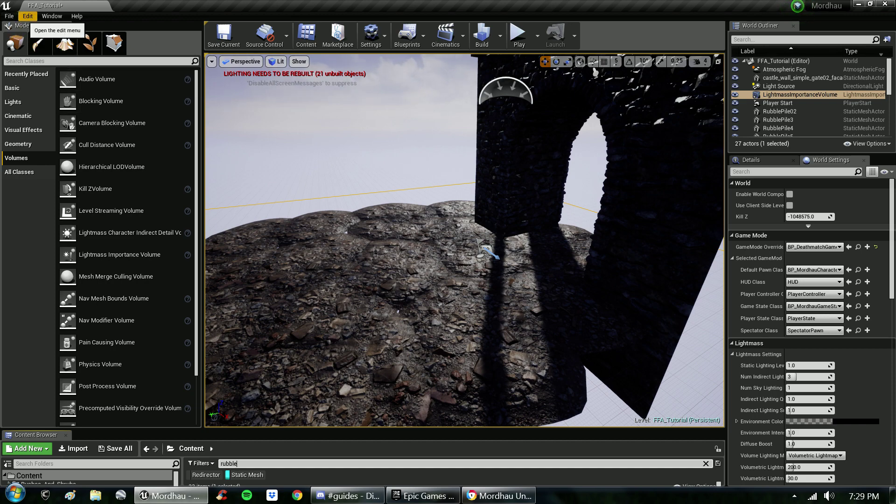
{"action": "left_click", "coordinate": [28, 15]}
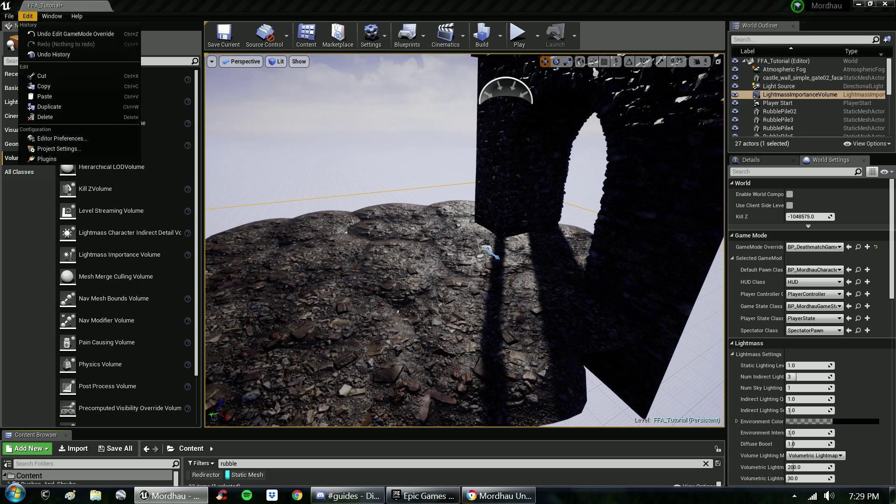
{"action": "left_click", "coordinate": [58, 149]}
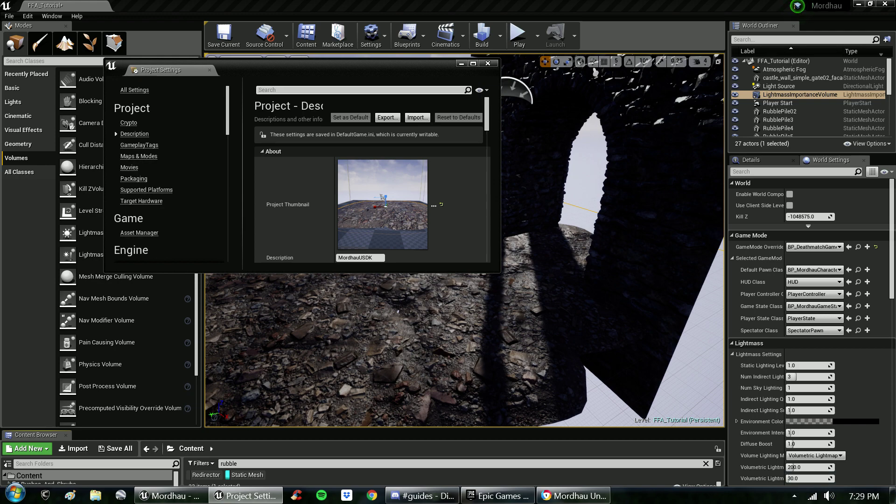
{"action": "type", "text": "cook"}
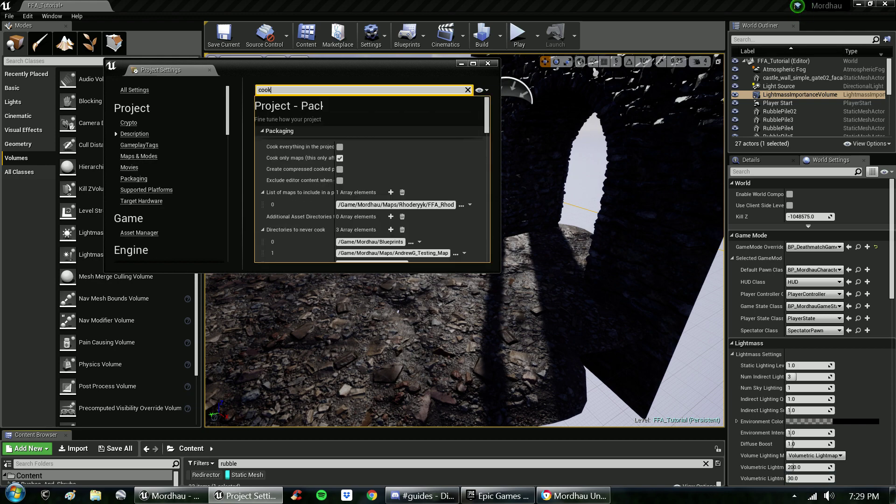
{"action": "type", "text": " only"}
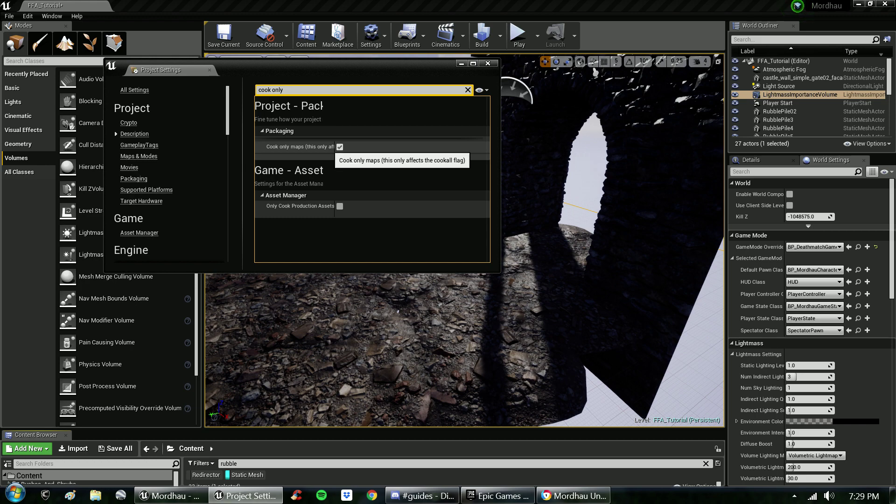
{"action": "left_click", "coordinate": [487, 63]}
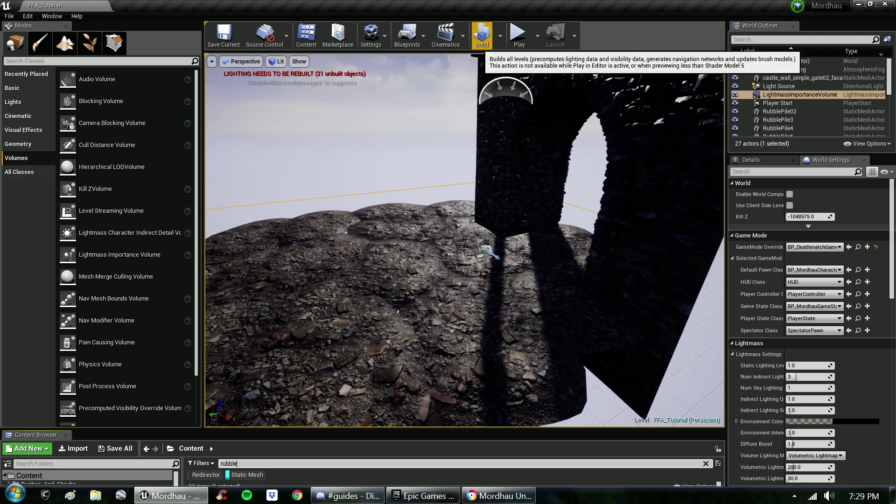
- Build the level, close the Message Log, and frame the importance volume
{"action": "left_click", "coordinate": [482, 35]}
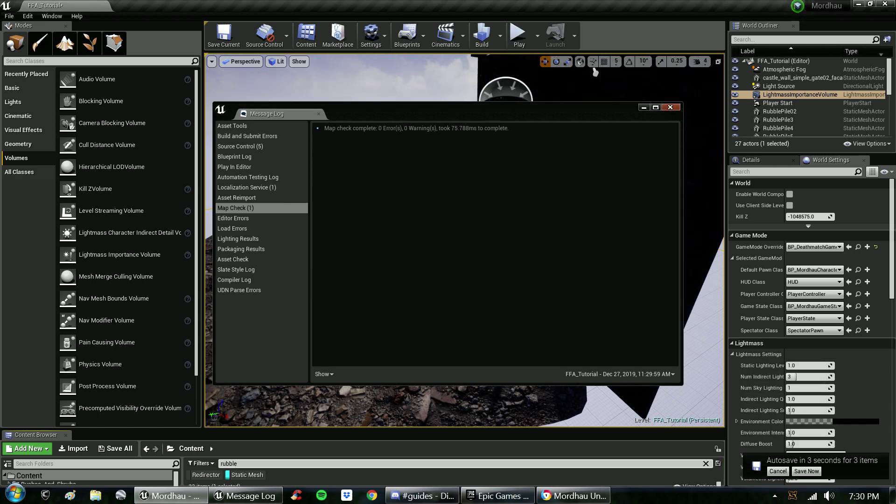
{"action": "key", "text": "alt+F4"}
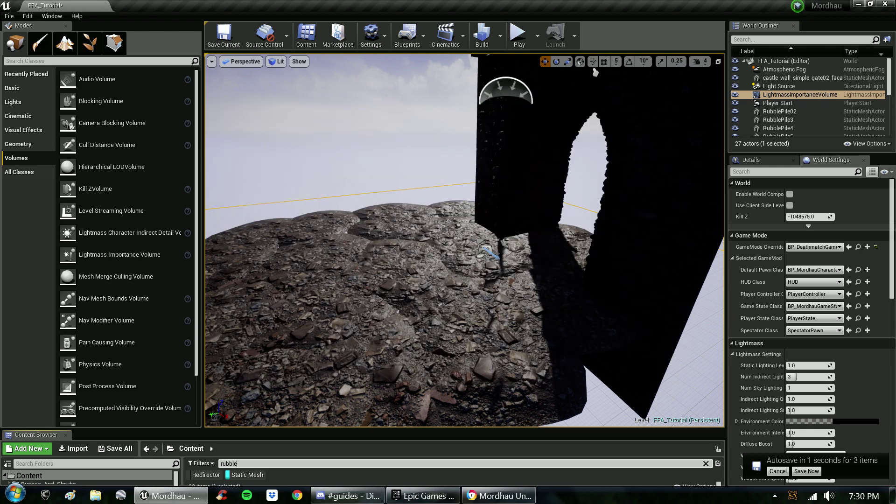
{"action": "key", "text": "f"}
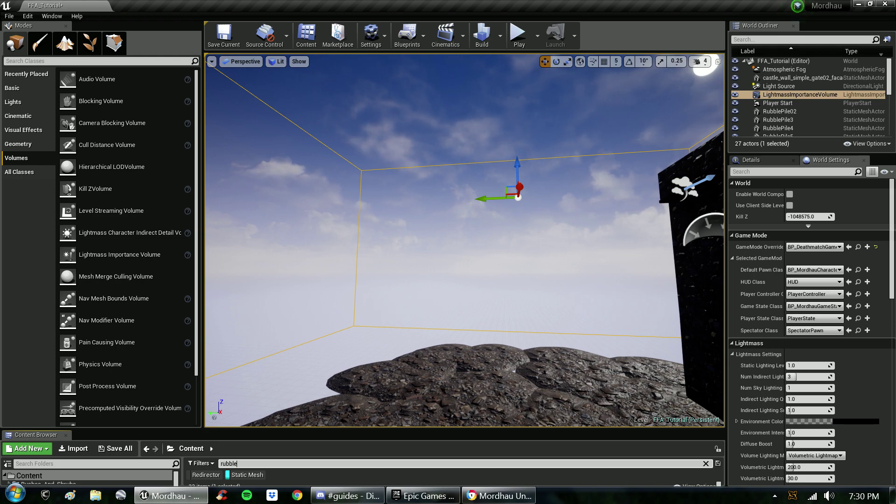
{"action": "right_click_drag", "start_coordinate": [462, 238], "coordinate": [462, 294]}
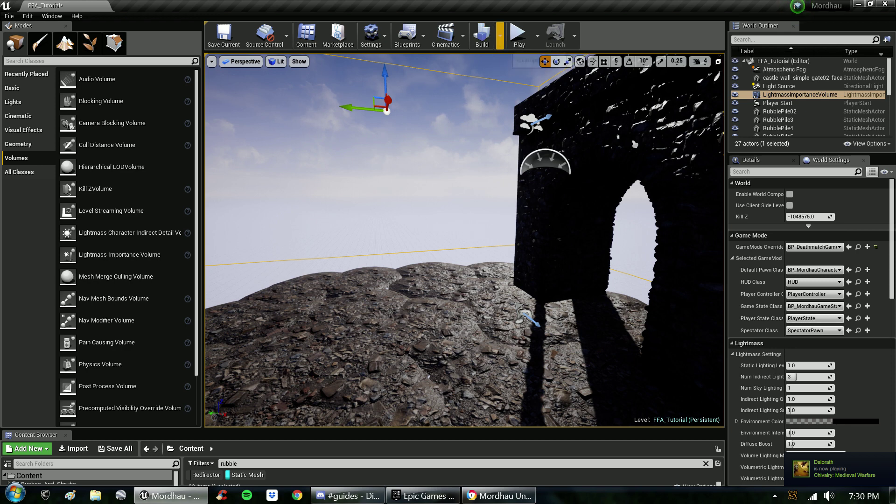
{"action": "left_click", "coordinate": [500, 37]}
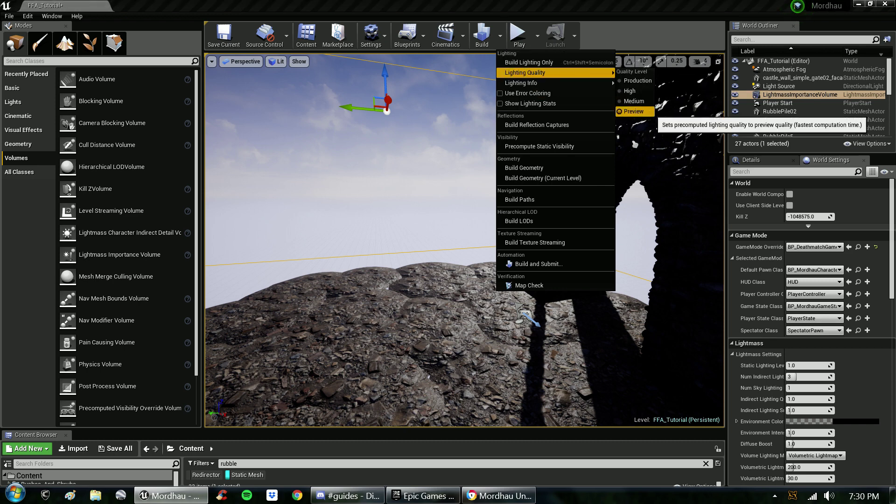
{"action": "right_click_drag", "start_coordinate": [455, 245], "coordinate": [420, 239]}
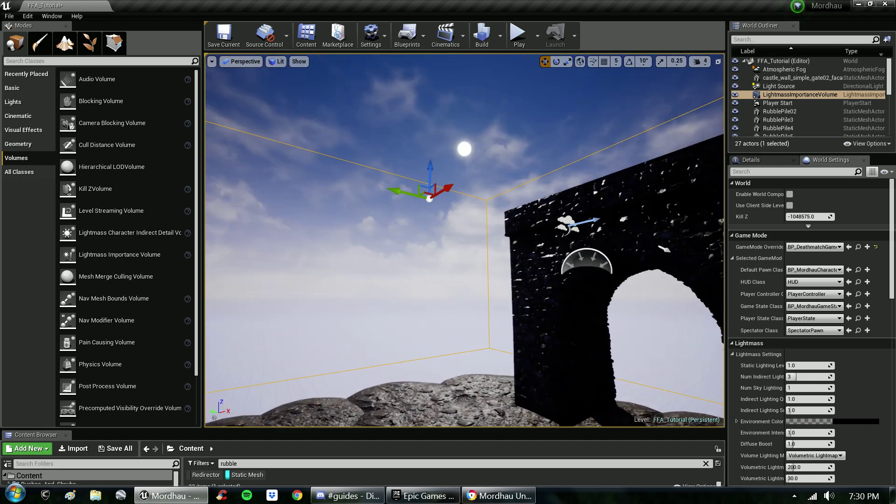
{"action": "left_click", "coordinate": [504, 225]}
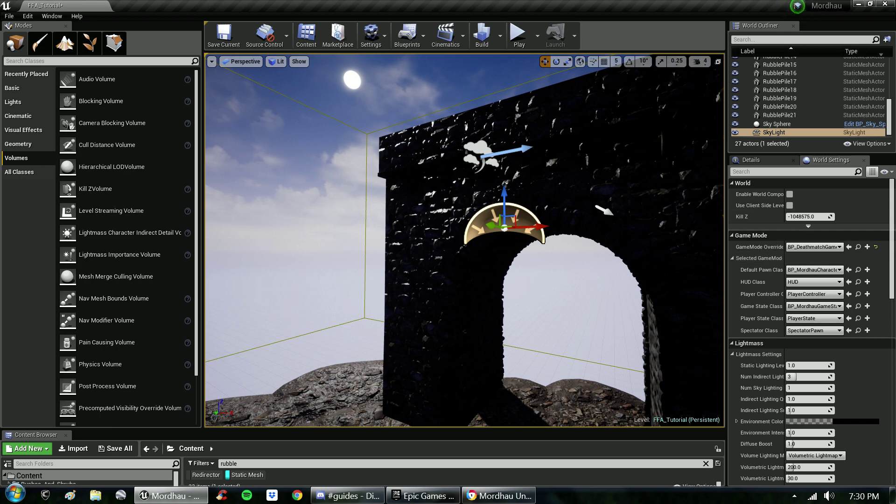
- Set the SkyLight's Mobility to Movable
{"action": "left_click", "coordinate": [752, 160]}
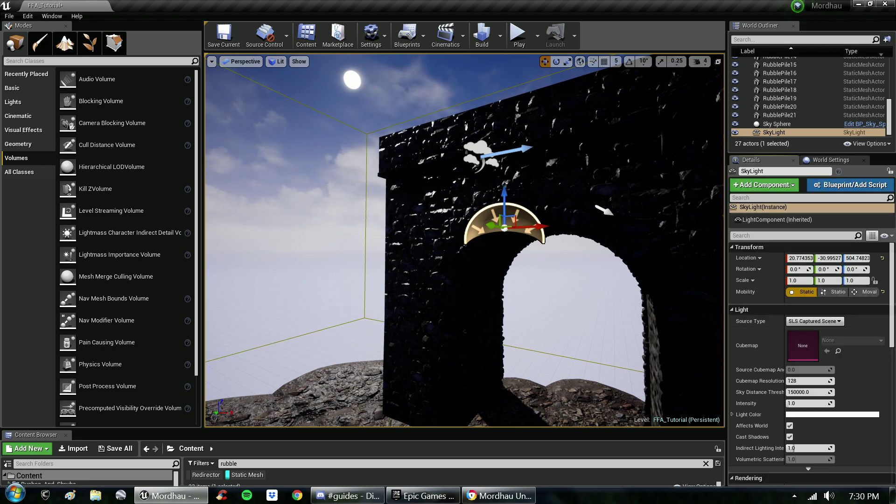
{"action": "left_click", "coordinate": [867, 292]}
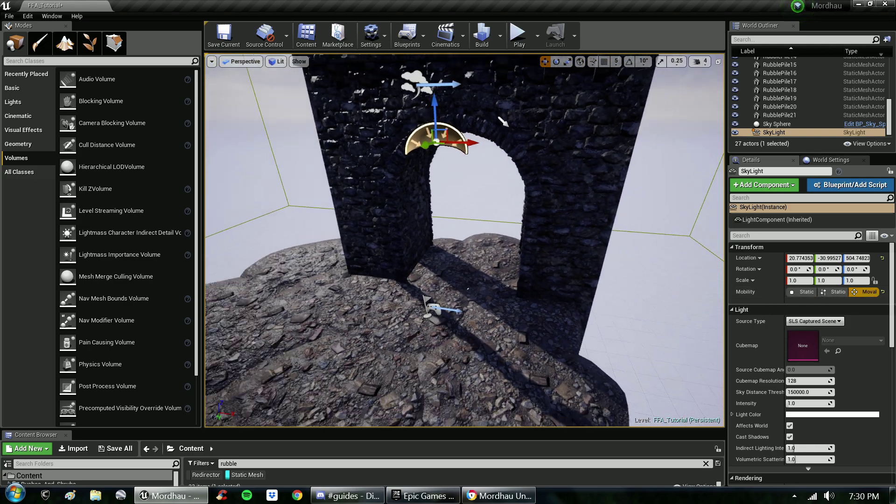
{"action": "mouse_move", "coordinate": [501, 121]}
{"action": "right_mouse_down"}
{"action": "mouse_move", "coordinate": [481, 223]}
{"action": "mouse_move", "coordinate": [507, 219]}
{"action": "right_mouse_up"}
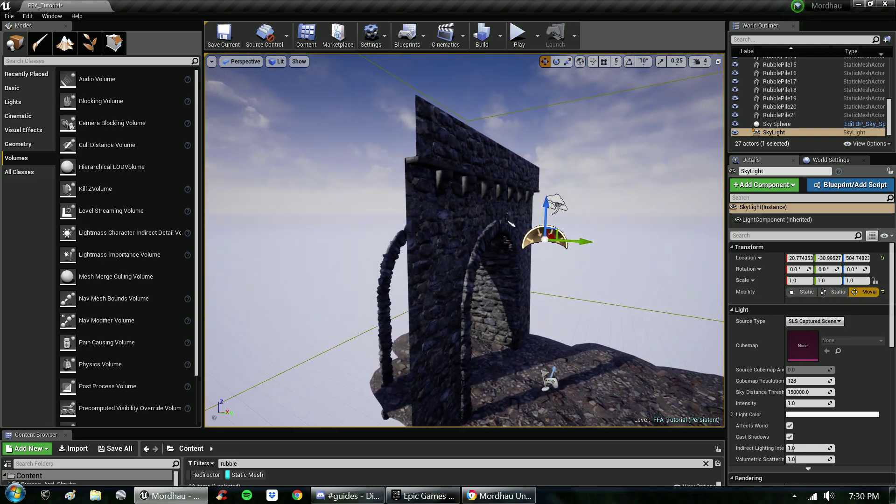
- Select the directional Light Source and set its Mobility to Movable
{"action": "left_click", "coordinate": [512, 223]}
{"action": "left_click_drag", "start_coordinate": [515, 221], "coordinate": [589, 222]}
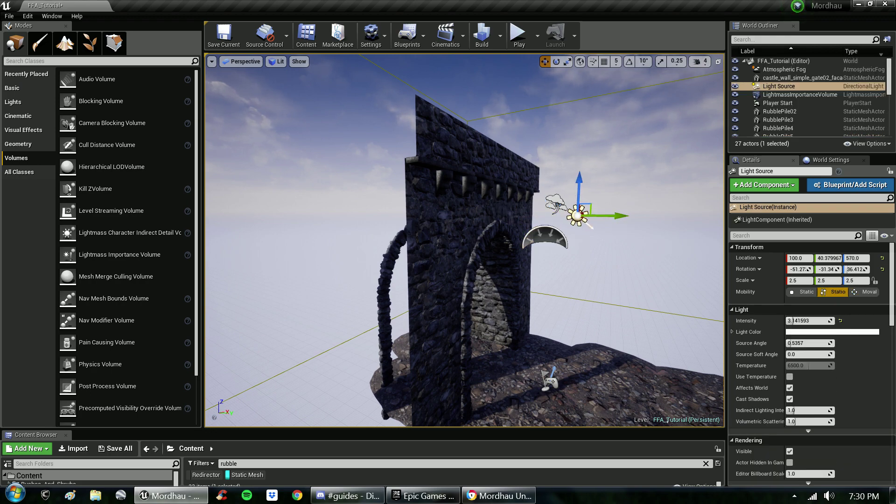
{"action": "right_click_drag", "start_coordinate": [589, 223], "coordinate": [533, 231]}
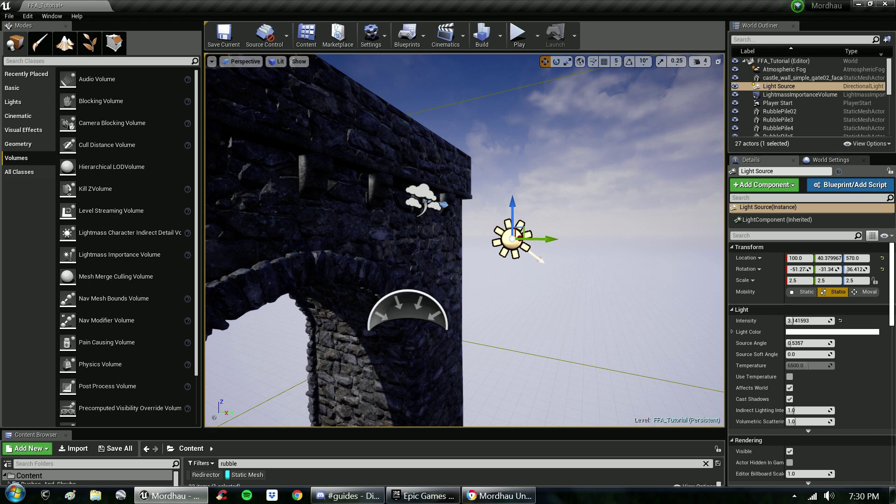
{"action": "left_click", "coordinate": [868, 292]}
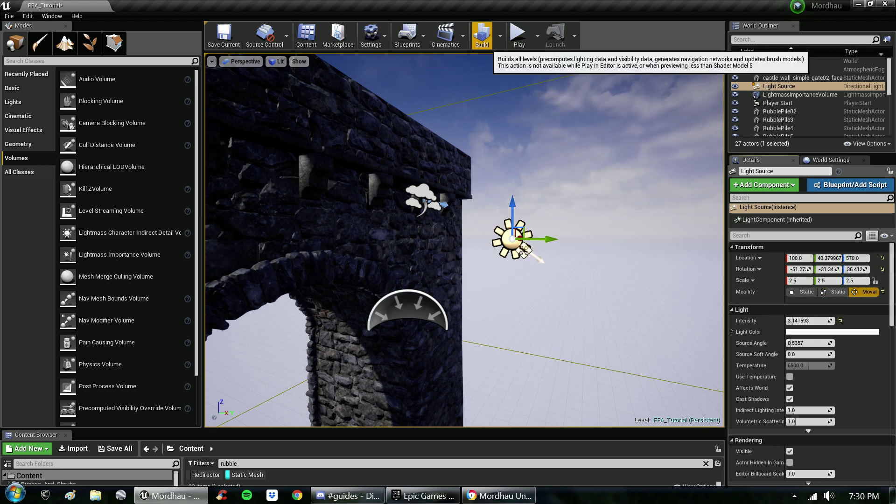
- Rebuild the level's lighting and navigation with the movable lights
{"action": "left_click", "coordinate": [482, 35]}
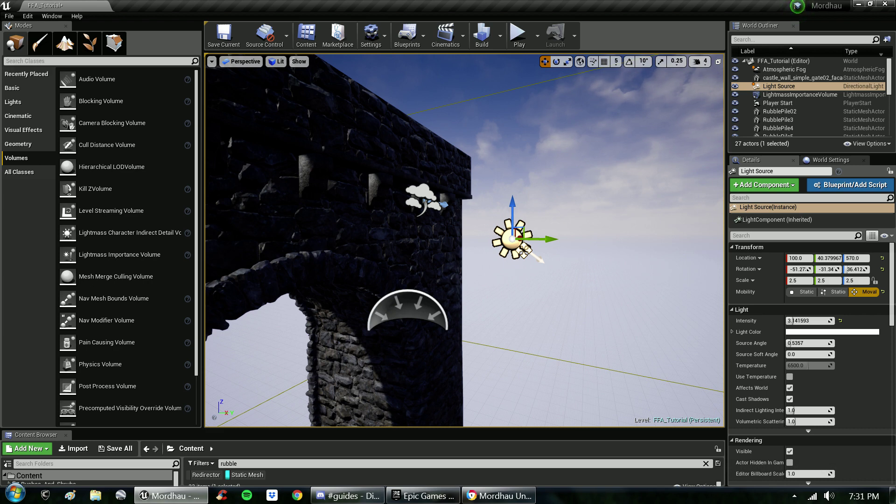
{"action": "left_click", "coordinate": [10, 16]}
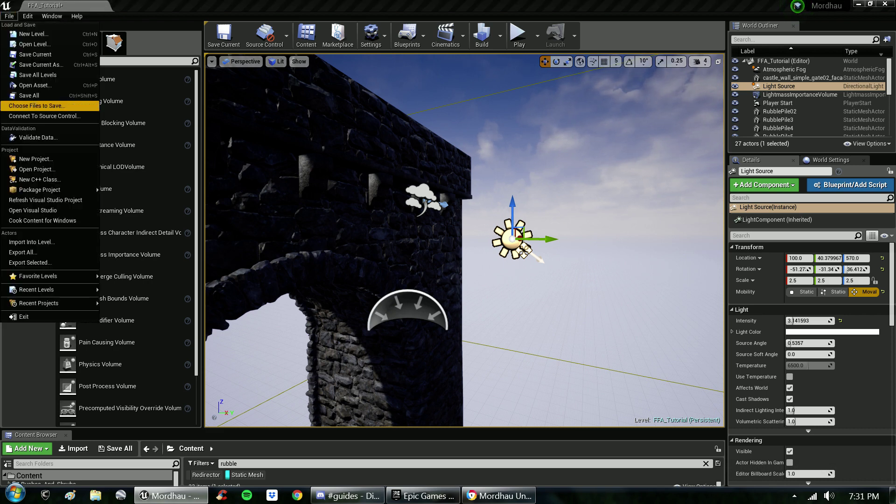
- Save the FFA_Tutorial map and start Cook Content for Windows
{"action": "left_click", "coordinate": [31, 95]}
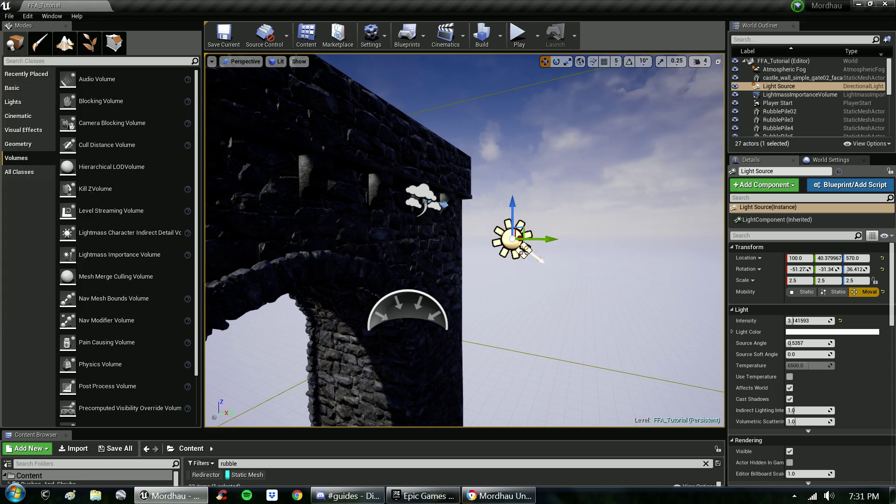
{"action": "left_click", "coordinate": [9, 16]}
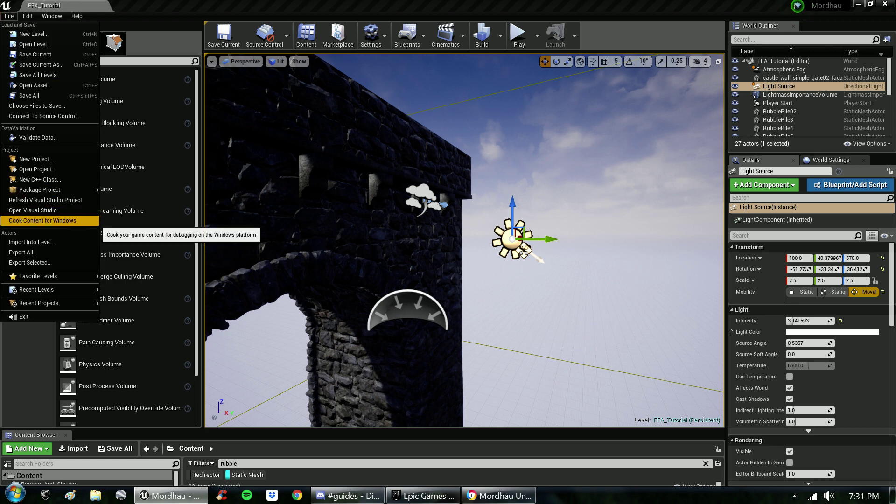
{"action": "left_click", "coordinate": [42, 220]}
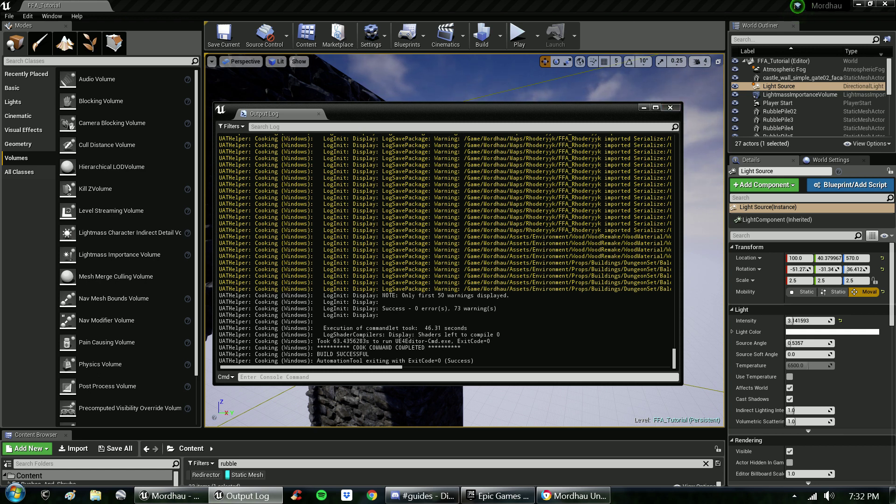
- Close the Output Log after BUILD SUCCESSFUL and open Explorer's recent folders
{"action": "left_click", "coordinate": [671, 107]}
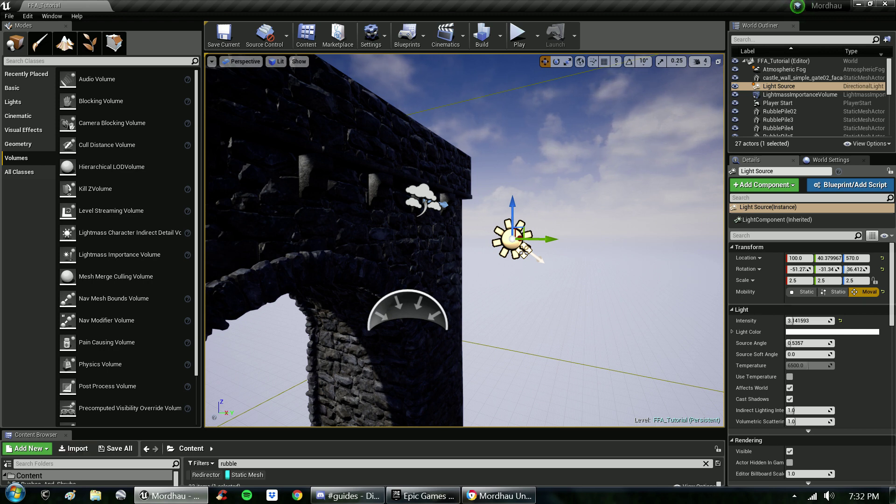
{"action": "left_click", "coordinate": [95, 495]}
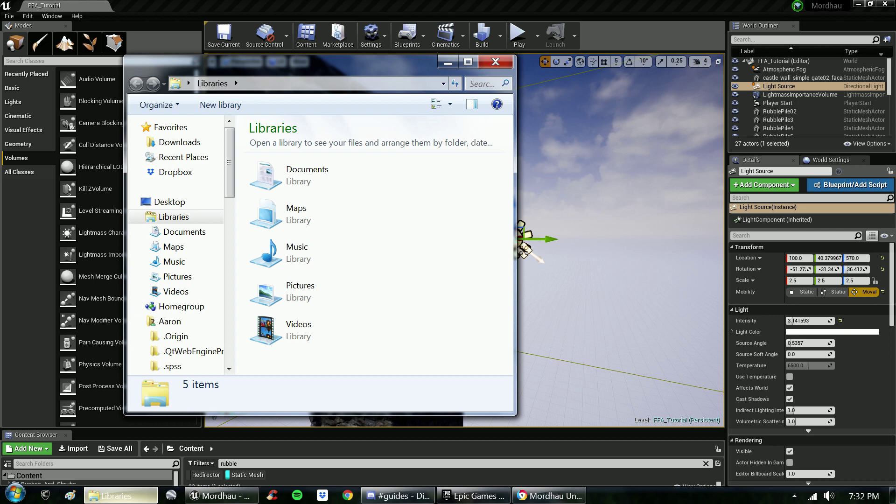
{"action": "right_click", "coordinate": [116, 496]}
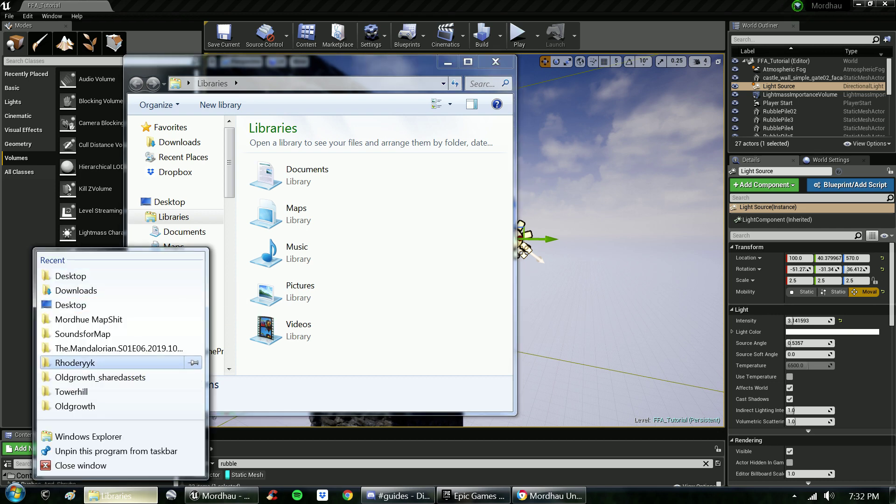
- Navigate Explorer to C:\UE4203\Mordhau\Saved
{"action": "left_click", "coordinate": [85, 363]}
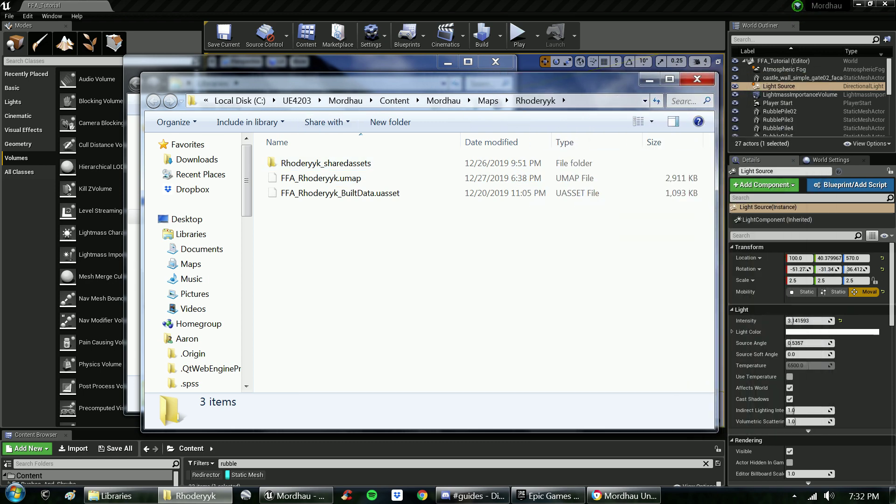
{"action": "left_click", "coordinate": [265, 100]}
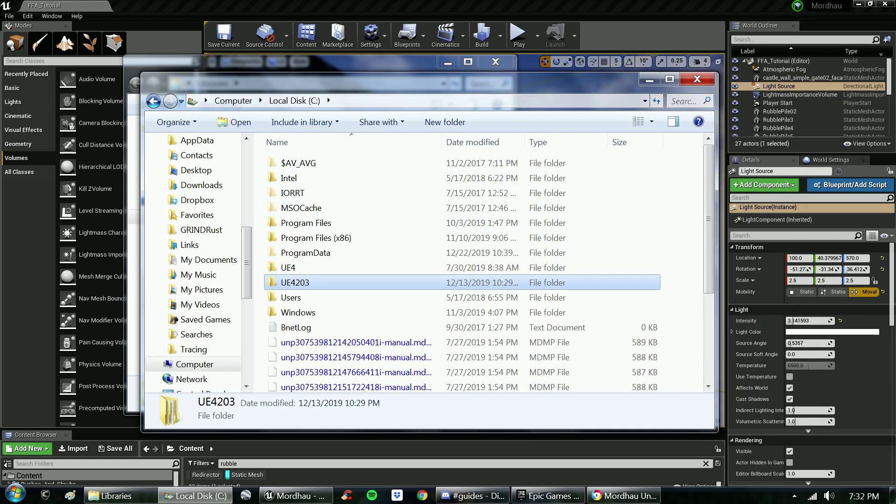
{"action": "key", "text": "Up"}
{"action": "key", "text": "Down"}
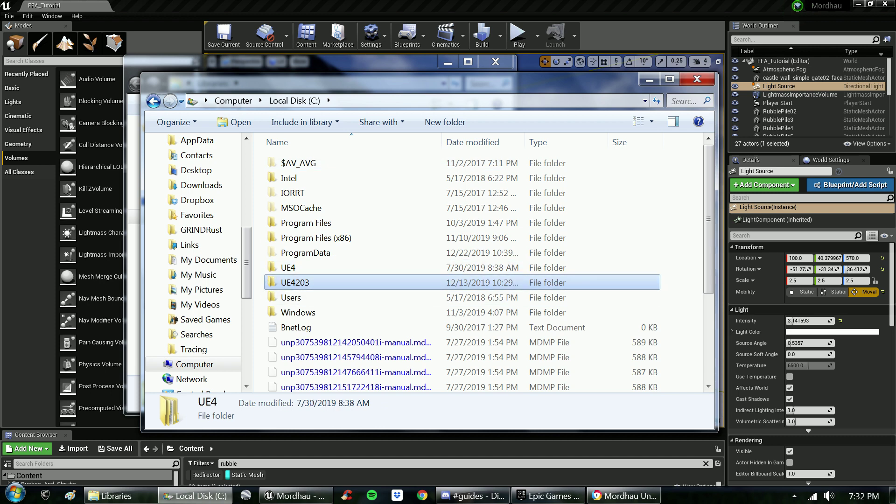
{"action": "key", "text": "Down"}
{"action": "key", "text": "Up"}
{"action": "key", "text": "Return"}
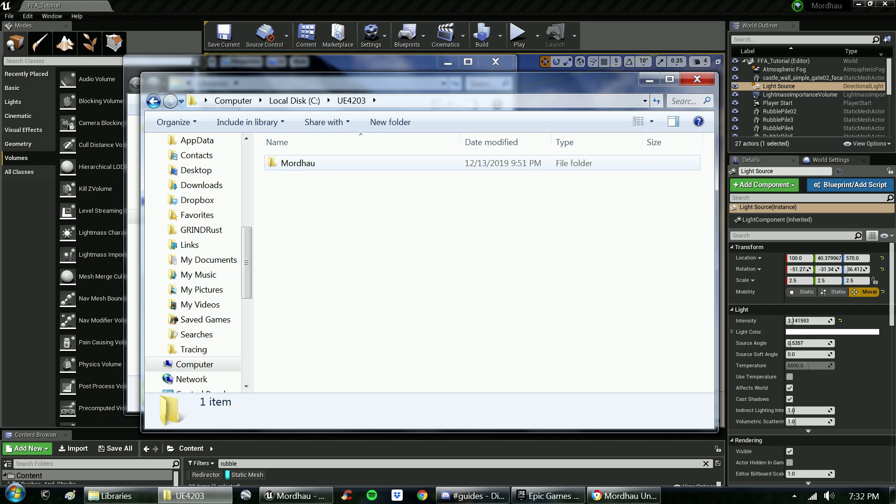
{"action": "key", "text": "Return"}
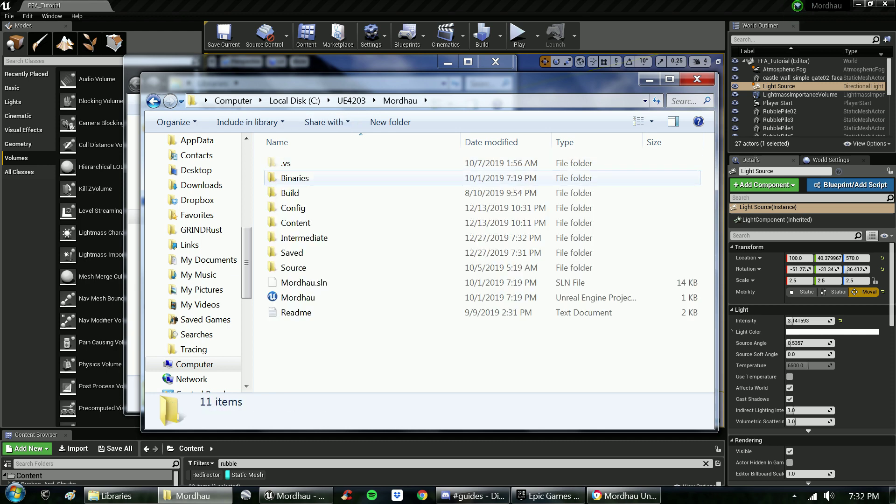
{"action": "key", "text": "s"}
{"action": "key", "text": "Return"}
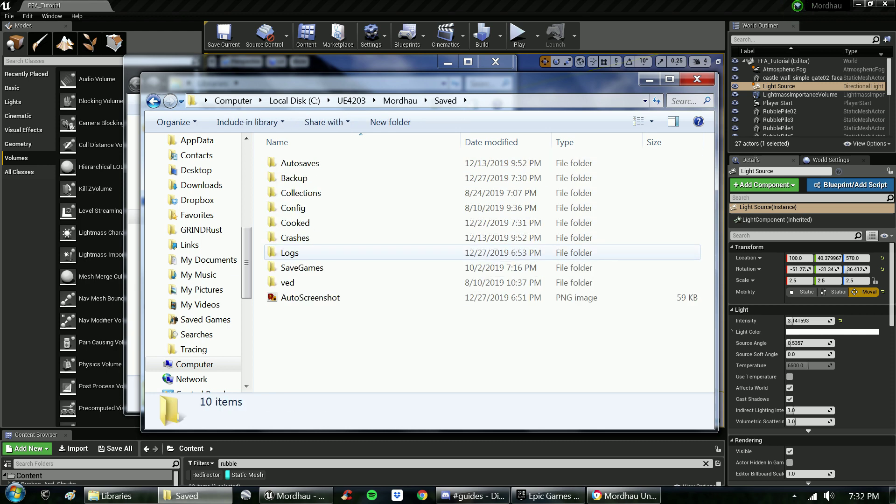
- Go into Cooked\WindowsNoEditor\Mordhau\Content\Mordhau\Maps\Rhoderyyk, then minimize that window
{"action": "double_click", "coordinate": [296, 223]}
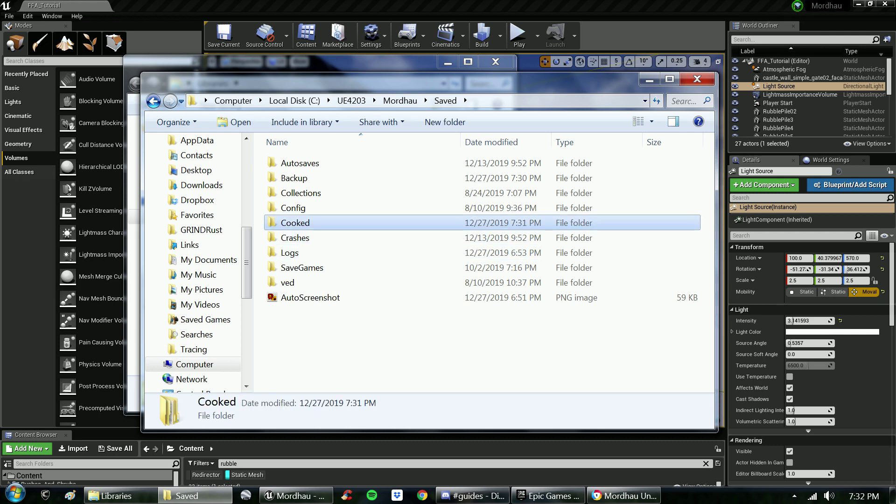
{"action": "key", "text": "w"}
{"action": "key", "text": "Return"}
{"action": "key", "text": "m"}
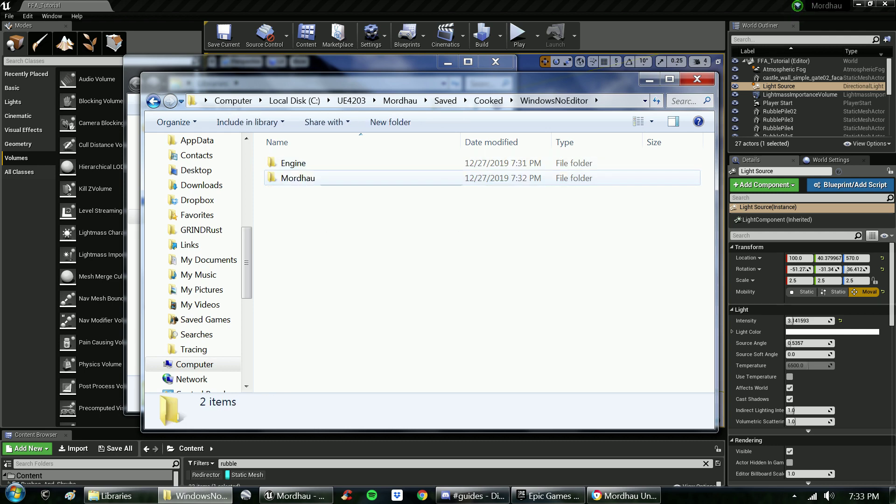
{"action": "key", "text": "Return"}
{"action": "key", "text": "c"}
{"action": "key", "text": "Return"}
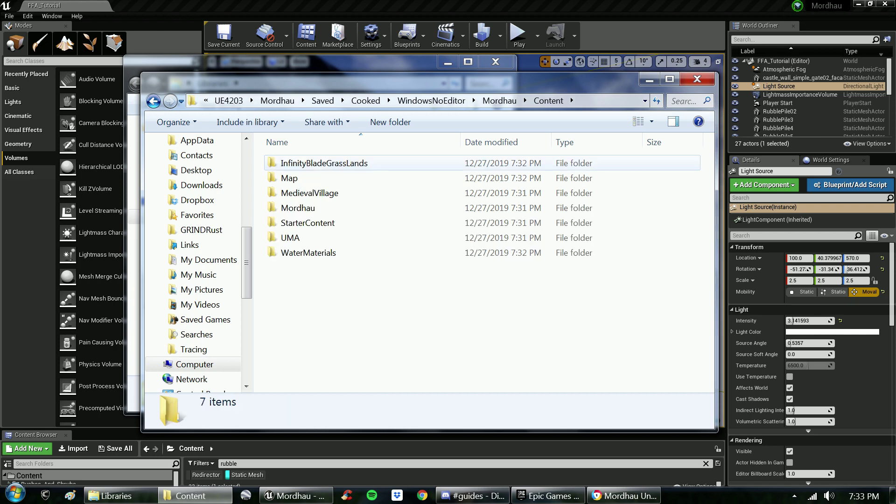
{"action": "key", "text": "m"}
{"action": "key", "text": "o"}
{"action": "key", "text": "Return"}
{"action": "key", "text": "m"}
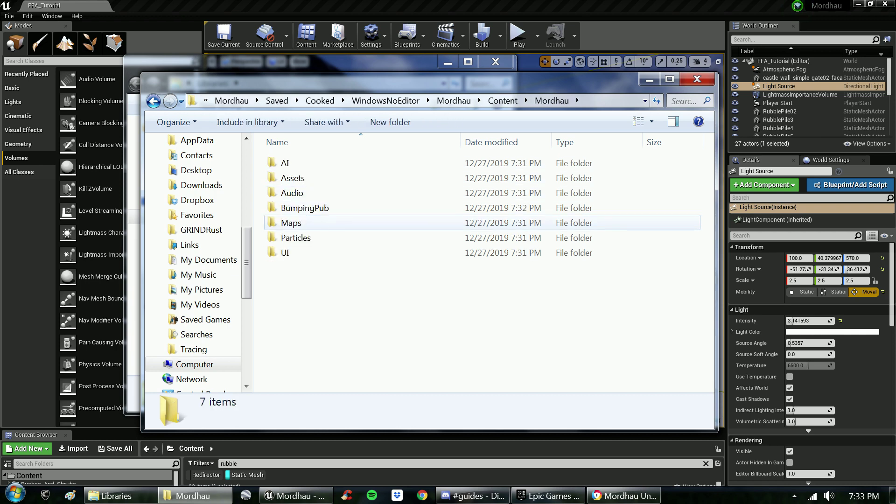
{"action": "key", "text": "Return"}
{"action": "key", "text": "t"}
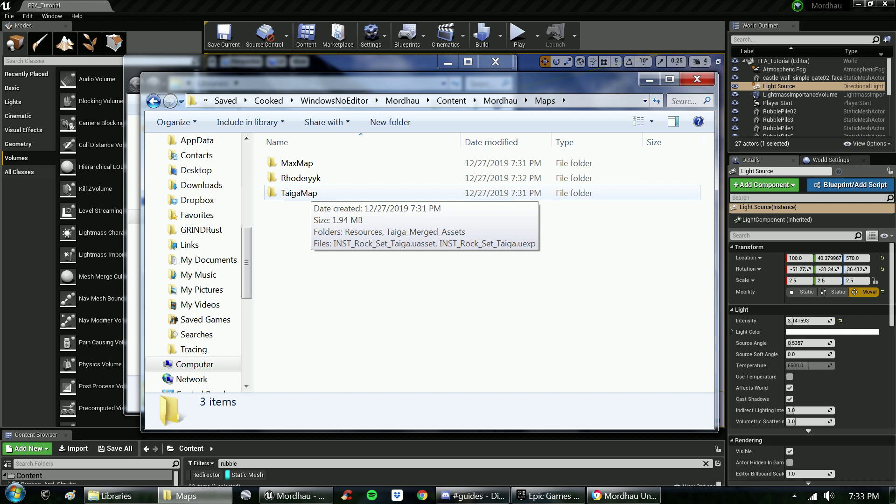
{"action": "key", "text": "r"}
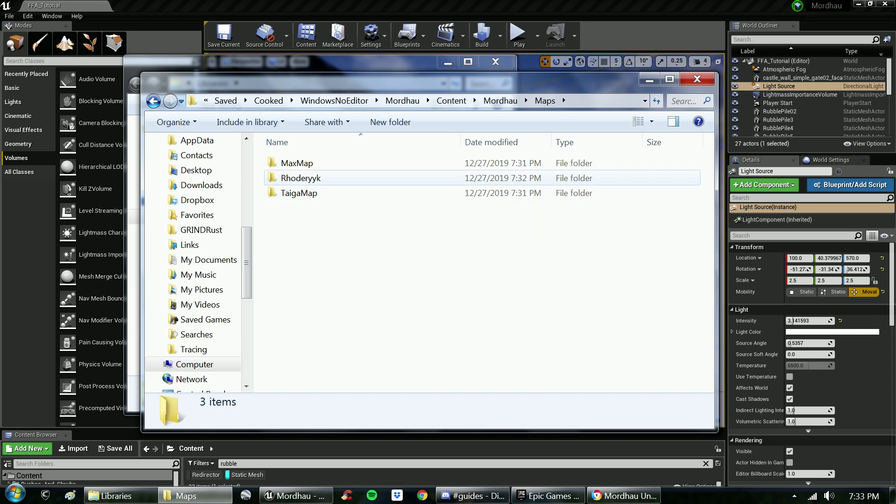
{"action": "key", "text": "Return"}
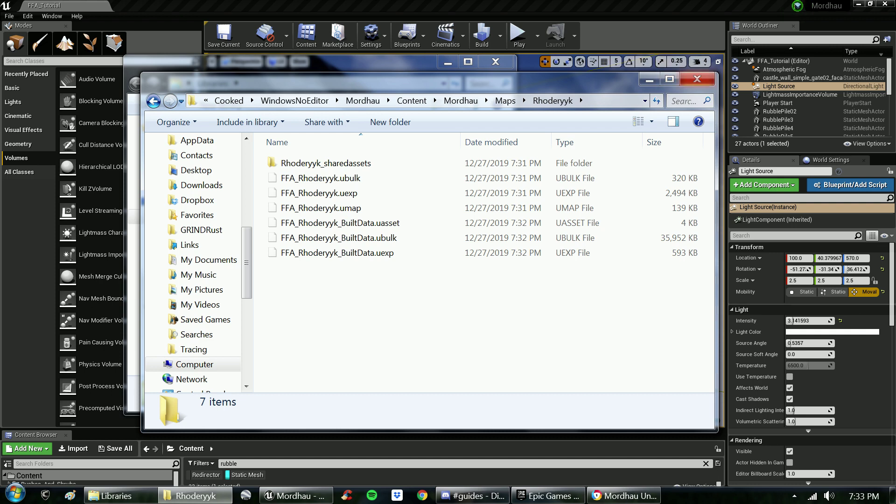
{"action": "left_click", "coordinate": [650, 79]}
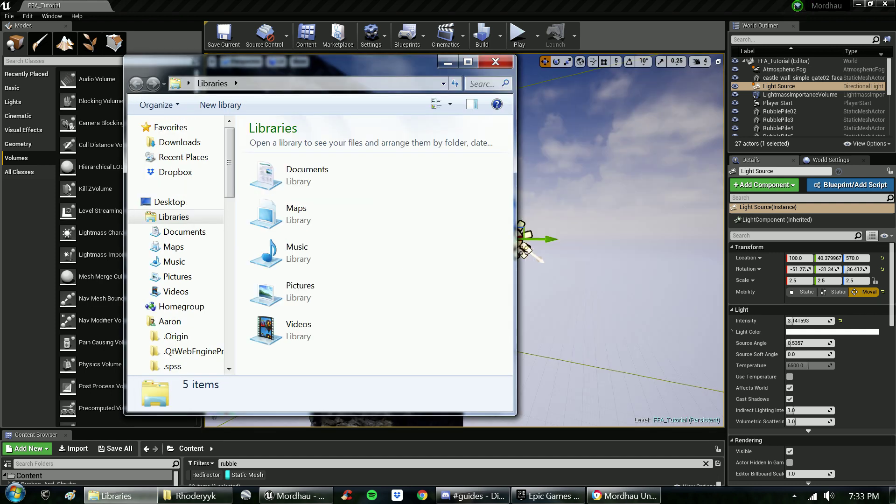
- Minimize the Libraries window and open the editor's Project Settings
{"action": "left_click", "coordinate": [448, 62]}
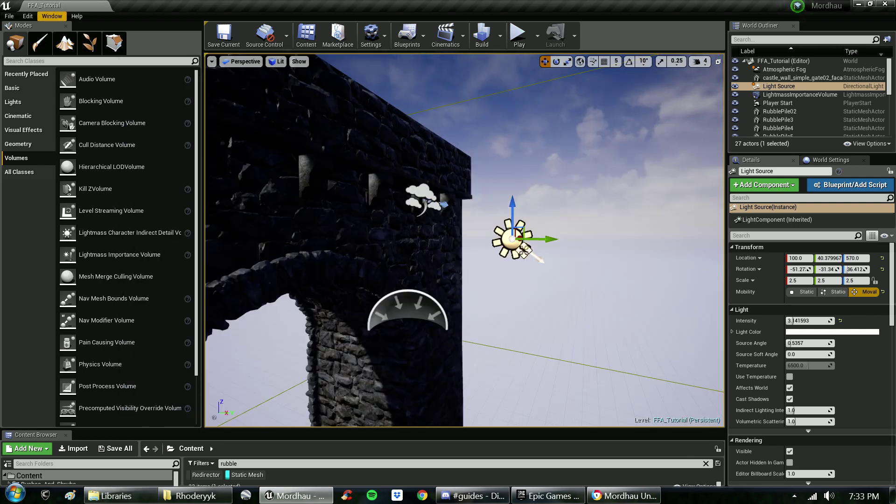
{"action": "left_click", "coordinate": [51, 15]}
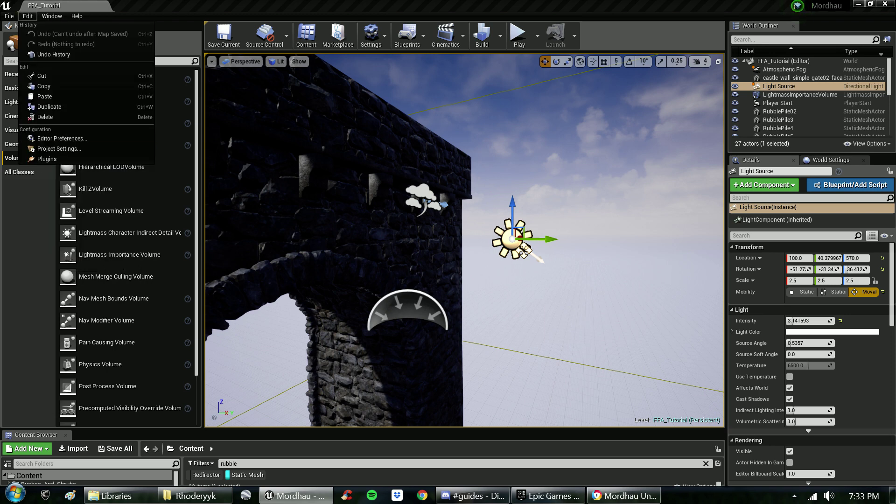
{"action": "left_click", "coordinate": [56, 149]}
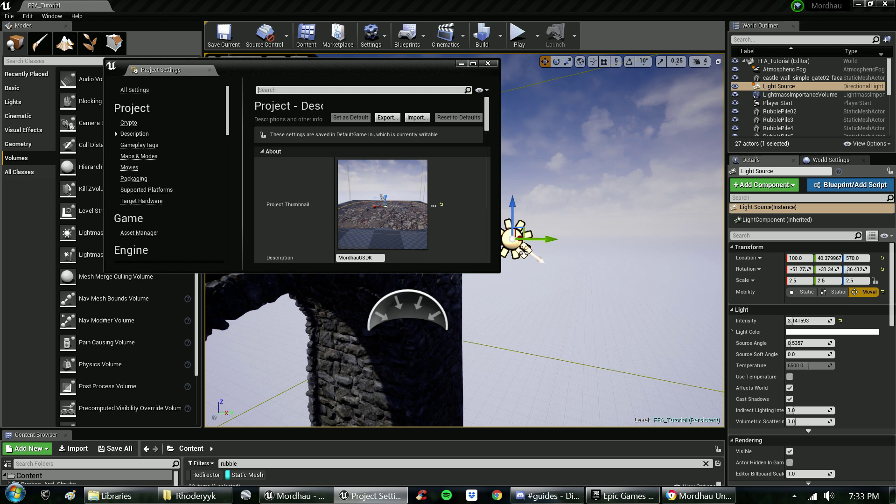
{"action": "type", "text": "cook"}
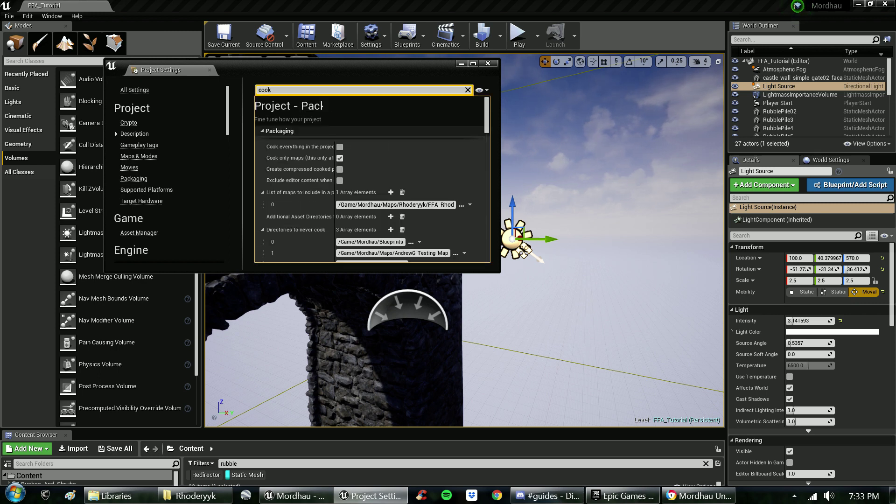
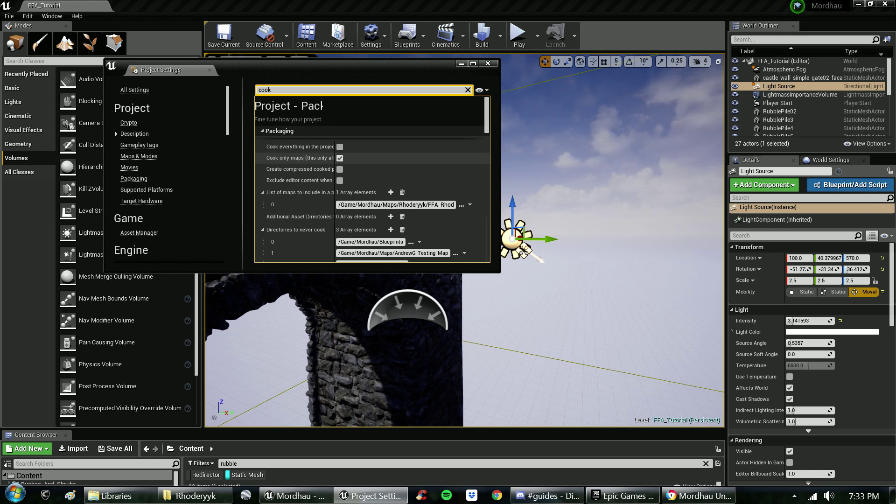
{"action": "scroll", "coordinate": [373, 183], "scroll_direction": "down", "scroll_amount": 1}
{"action": "scroll", "coordinate": [372, 183], "scroll_direction": "up", "scroll_amount": 1}
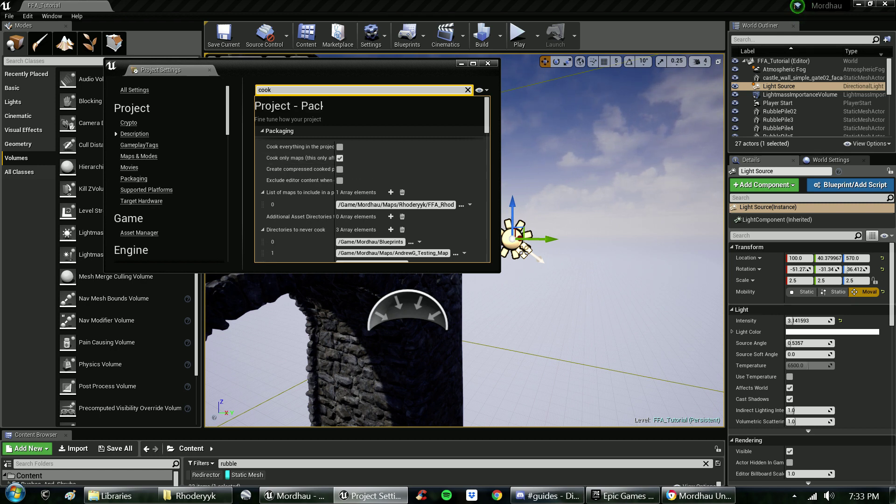
- Inspect packaging map entry 0, leaving FFA_Rhoderyyk as its map for now
{"action": "left_click", "coordinate": [469, 205]}
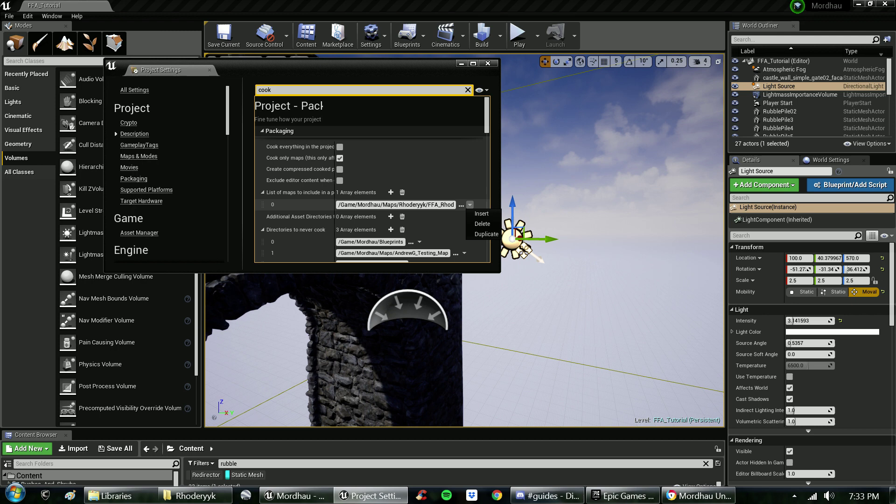
{"action": "key", "text": "Escape"}
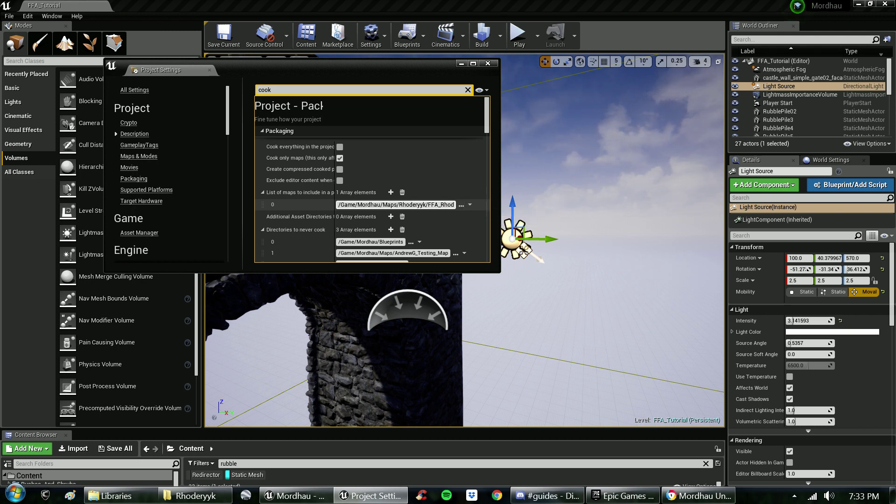
{"action": "left_click", "coordinate": [462, 205]}
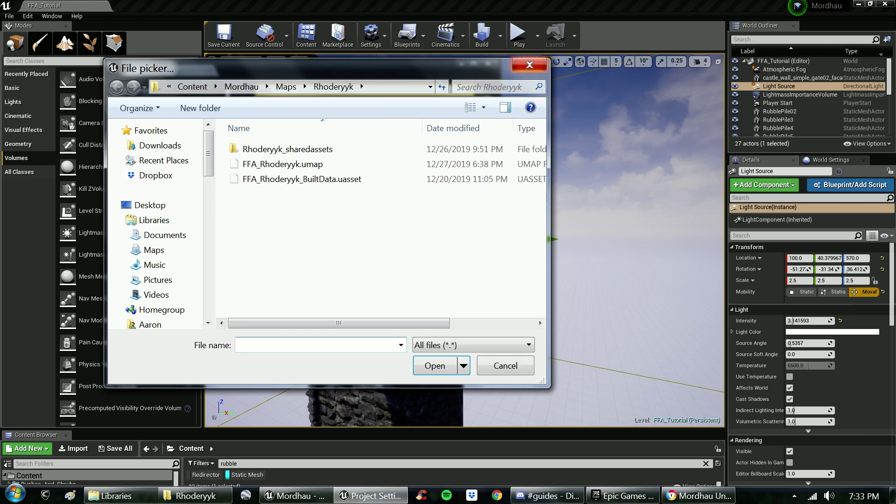
{"action": "double_click", "coordinate": [281, 164]}
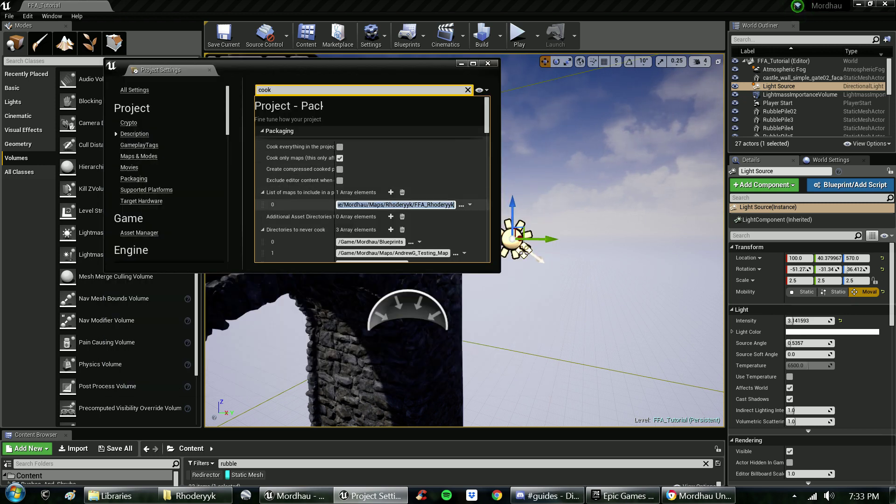
- Browse from the Maps folder into Tutorial and pick FFA_Tutorial.umap
{"action": "left_click", "coordinate": [461, 205]}
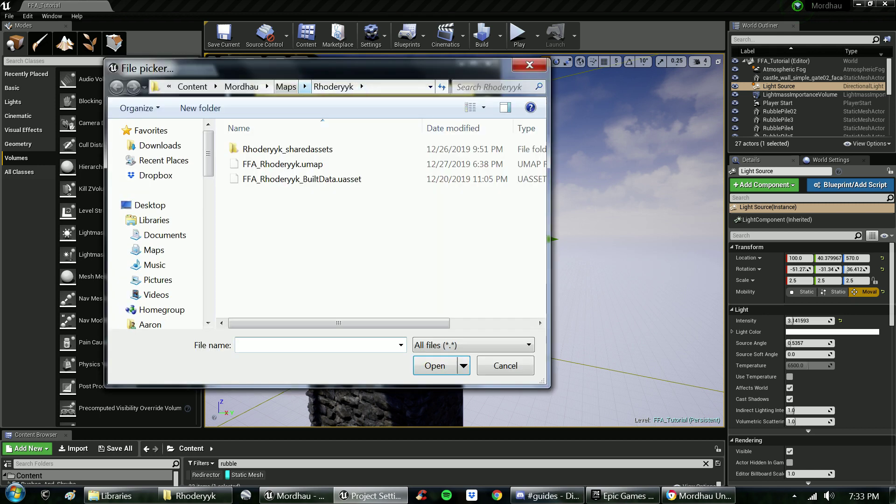
{"action": "left_click", "coordinate": [285, 86]}
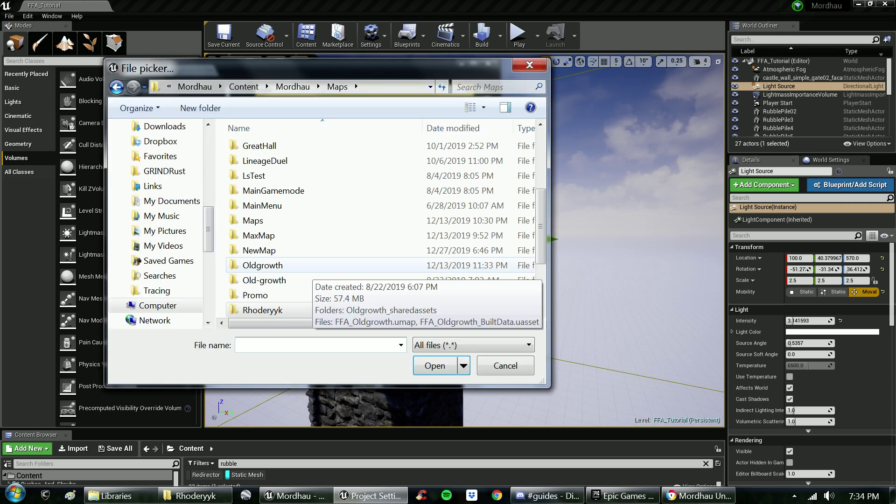
{"action": "scroll", "coordinate": [378, 224], "scroll_direction": "down", "scroll_amount": 2}
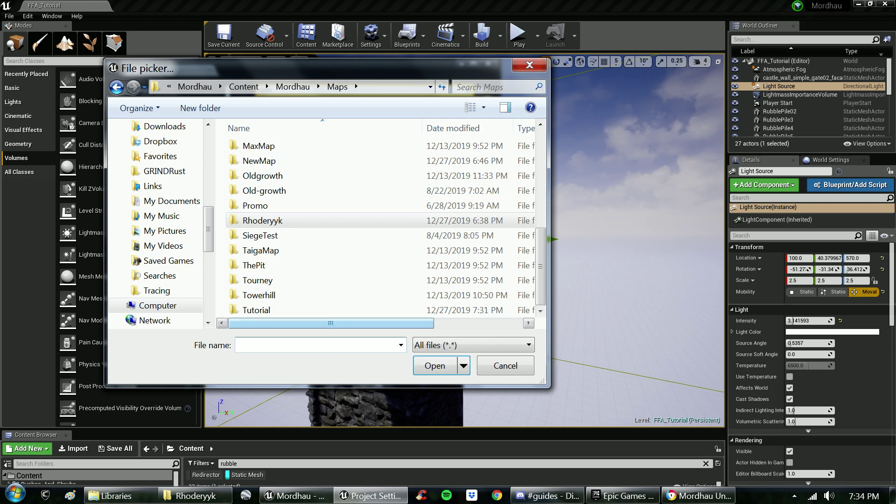
{"action": "left_click", "coordinate": [256, 310]}
{"action": "double_click", "coordinate": [256, 311]}
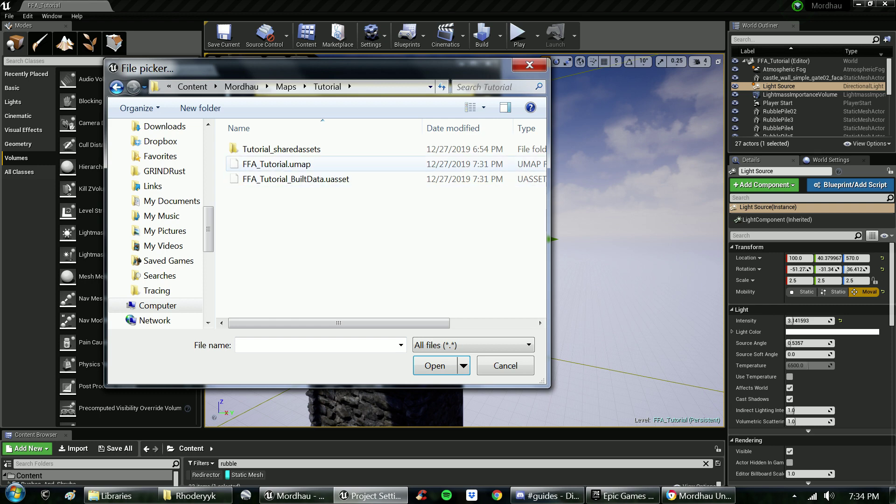
{"action": "left_click", "coordinate": [276, 164]}
{"action": "mouse_move", "coordinate": [442, 67]}
{"action": "left_mouse_down"}
{"action": "mouse_move", "coordinate": [518, 368]}
{"action": "mouse_move", "coordinate": [433, 150]}
{"action": "left_mouse_up"}
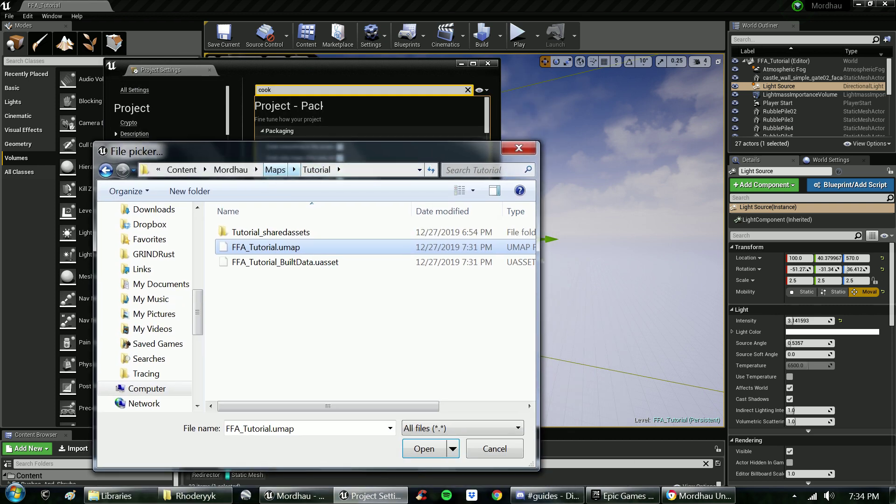
- Return from Rhoderyyk to Maps > Tutorial and confirm FFA_Tutorial.umap for map entry 0
{"action": "left_click", "coordinate": [275, 169]}
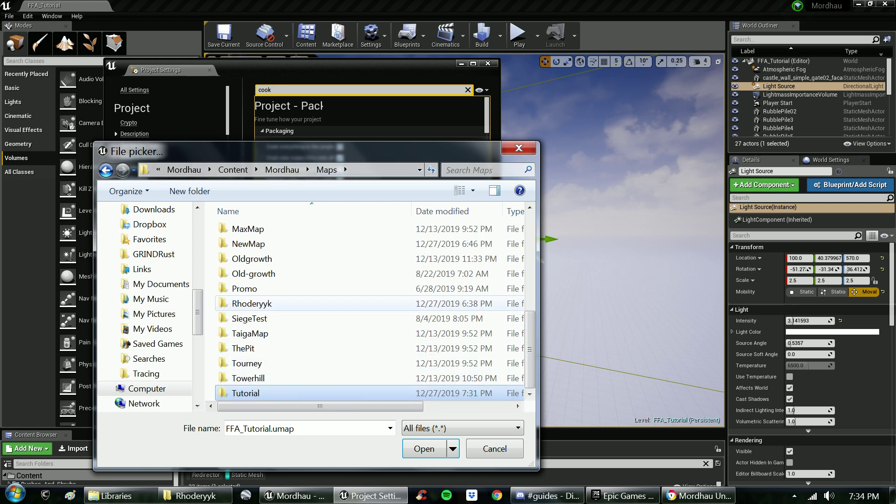
{"action": "double_click", "coordinate": [253, 303]}
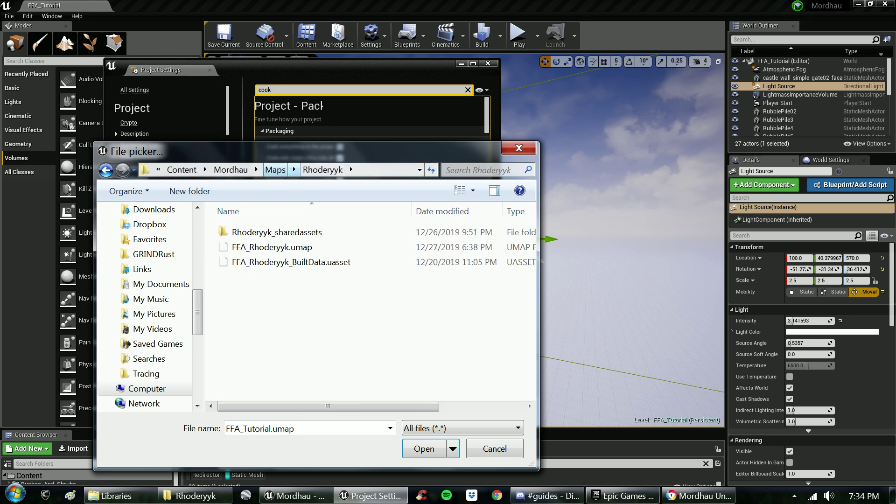
{"action": "left_click", "coordinate": [276, 170]}
{"action": "scroll", "coordinate": [372, 308], "scroll_direction": "down", "scroll_amount": 2}
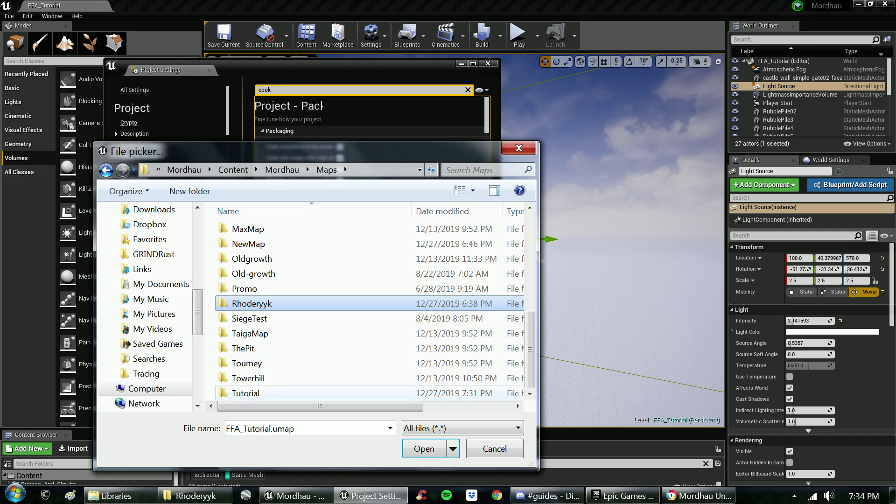
{"action": "double_click", "coordinate": [245, 393]}
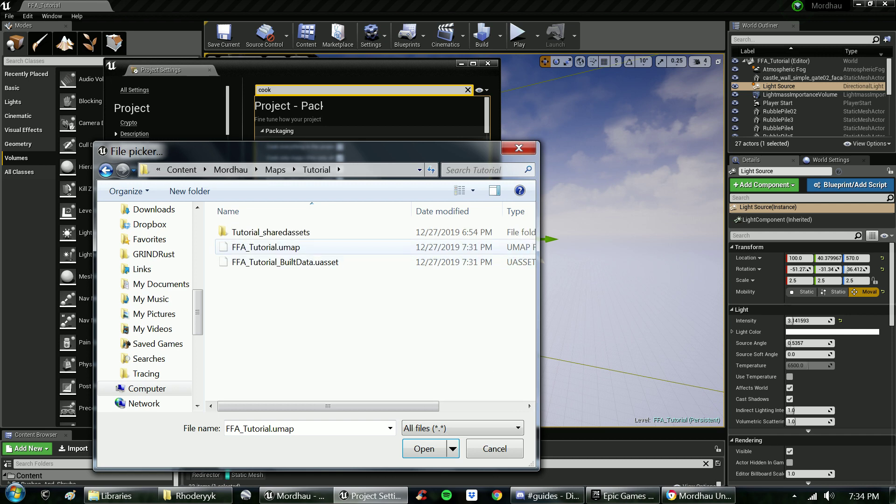
{"action": "left_click", "coordinate": [266, 247]}
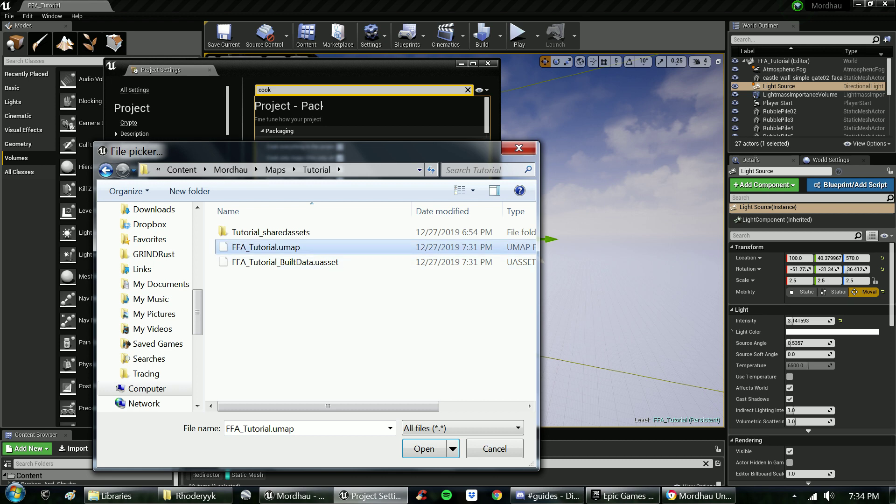
{"action": "left_click", "coordinate": [425, 449]}
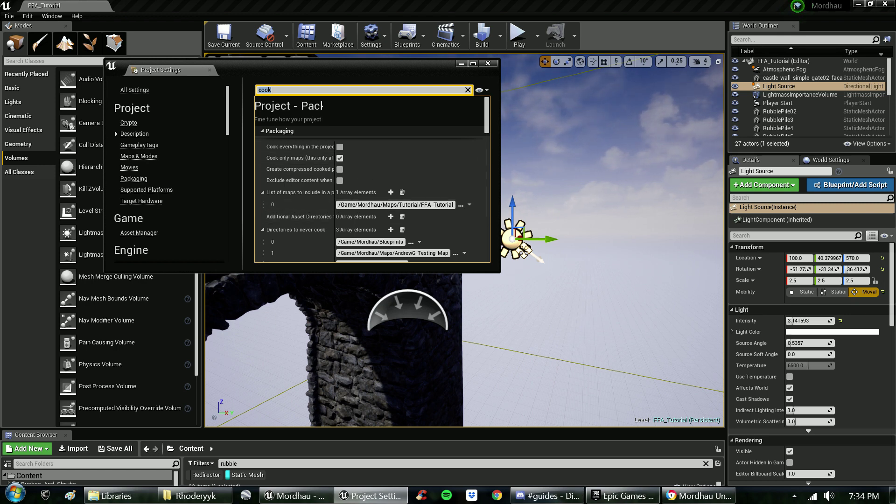
- Recheck map entry 0 in Maps/Tutorial, then close the picker keeping FFA_Tutorial
{"action": "key", "text": "End"}
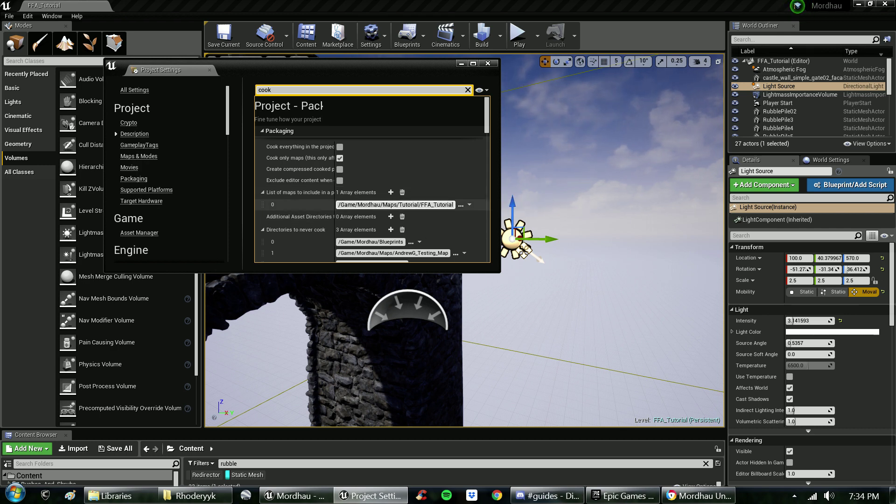
{"action": "left_click", "coordinate": [459, 205]}
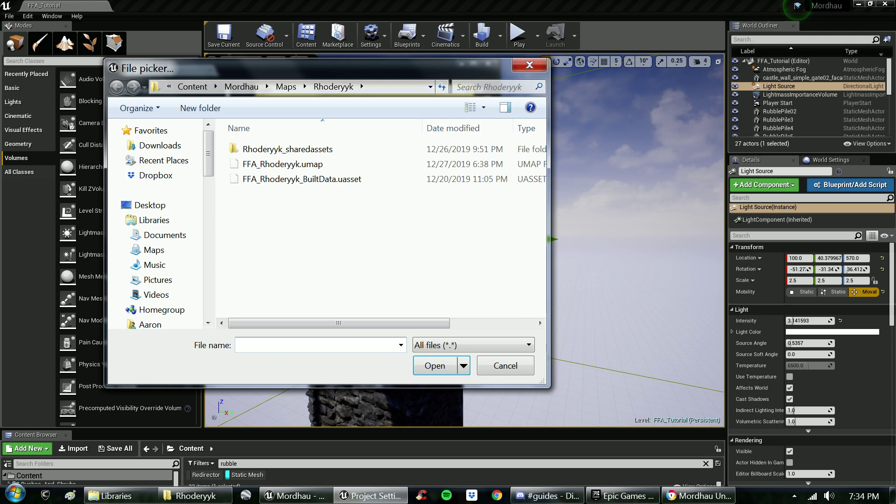
{"action": "left_click", "coordinate": [286, 86]}
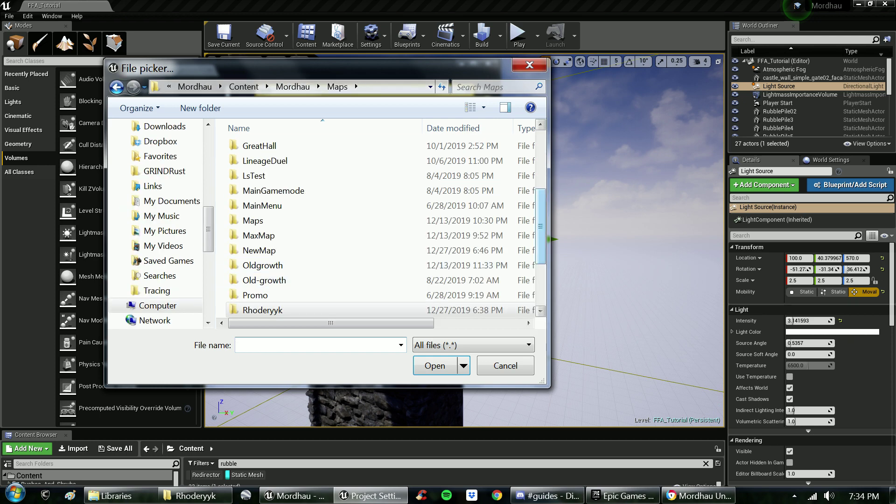
{"action": "scroll", "coordinate": [381, 224], "scroll_direction": "down", "scroll_amount": 3}
{"action": "left_click", "coordinate": [257, 311]}
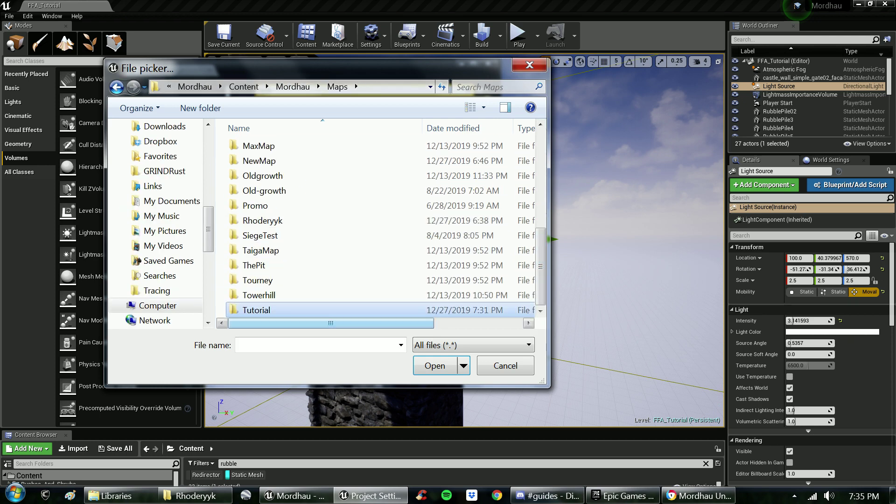
{"action": "double_click", "coordinate": [423, 308]}
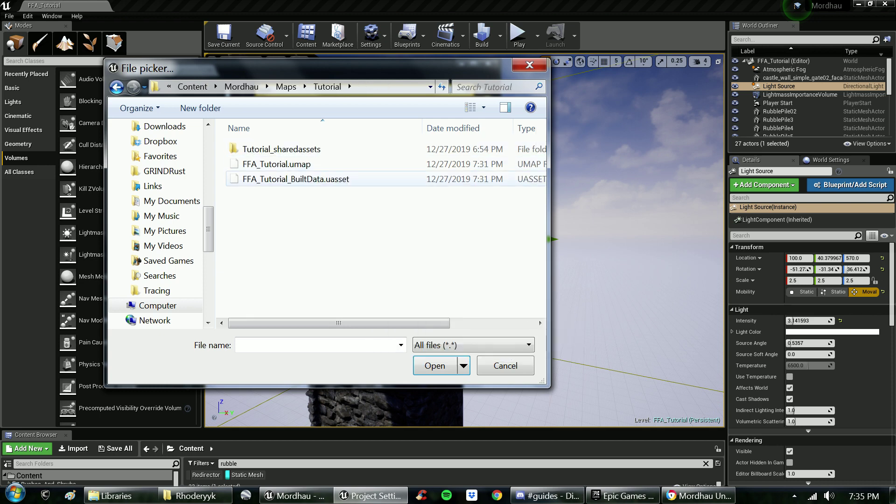
{"action": "left_click", "coordinate": [529, 65]}
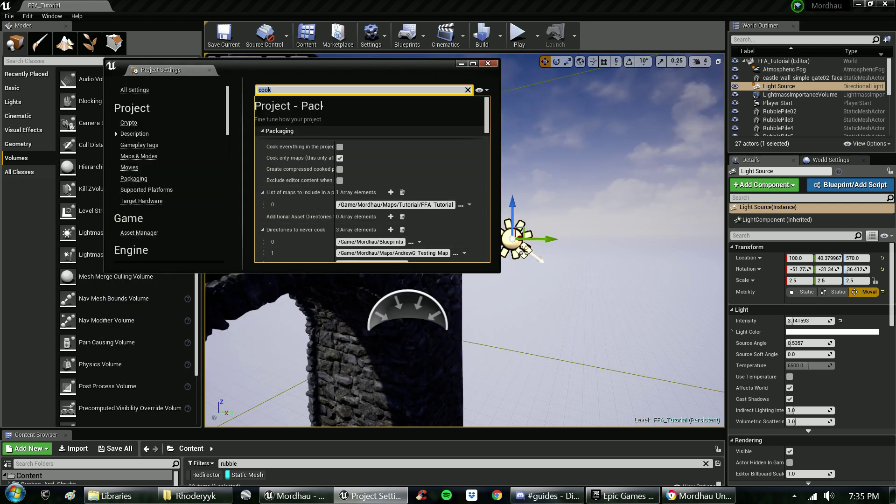
- Close Project Settings, start File > Cook Content for Windows, then cancel that cook
{"action": "left_click", "coordinate": [487, 63]}
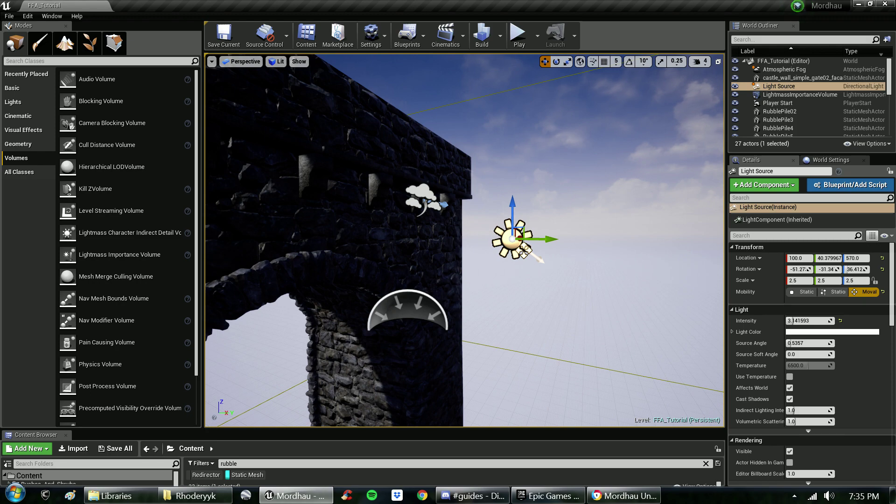
{"action": "scroll", "coordinate": [464, 241], "scroll_direction": "down", "scroll_amount": 3}
{"action": "scroll", "coordinate": [464, 241], "scroll_direction": "down", "scroll_amount": 3}
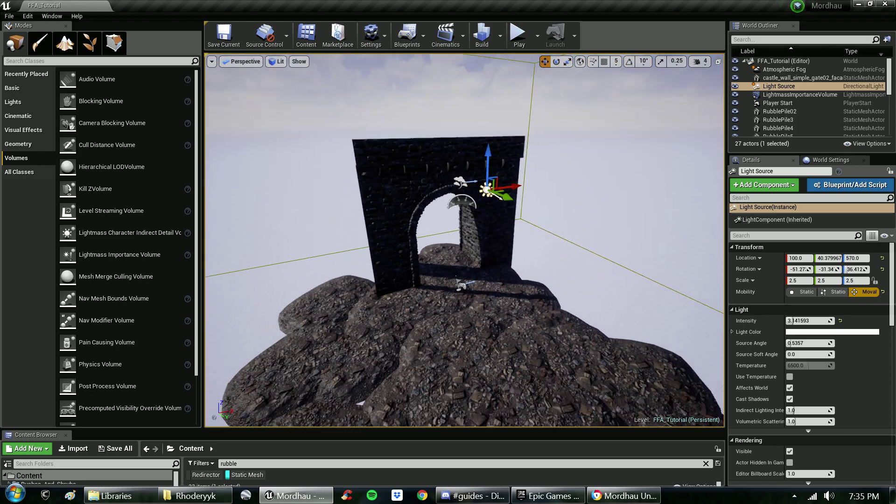
{"action": "scroll", "coordinate": [465, 240], "scroll_direction": "down", "scroll_amount": 3}
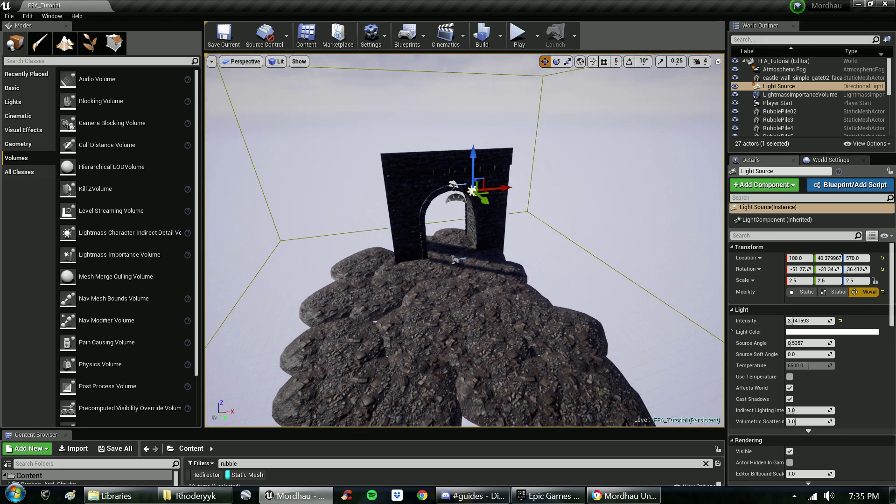
{"action": "left_click", "coordinate": [10, 15]}
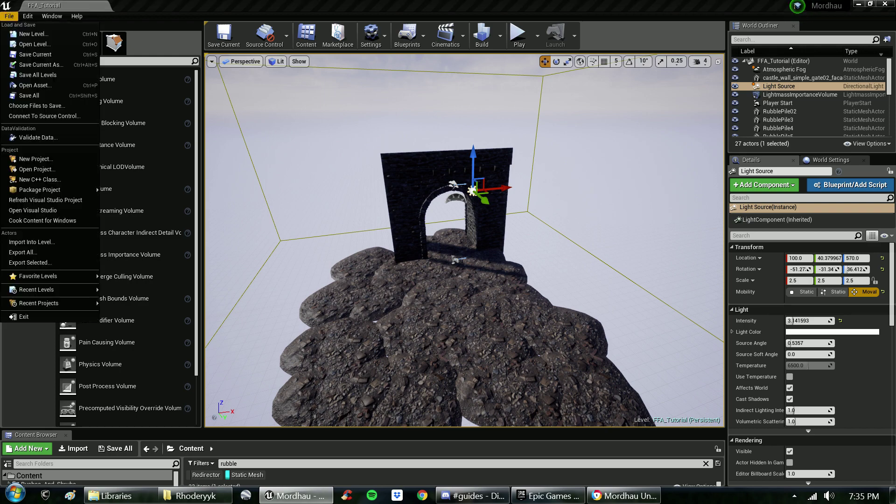
{"action": "left_click", "coordinate": [42, 220]}
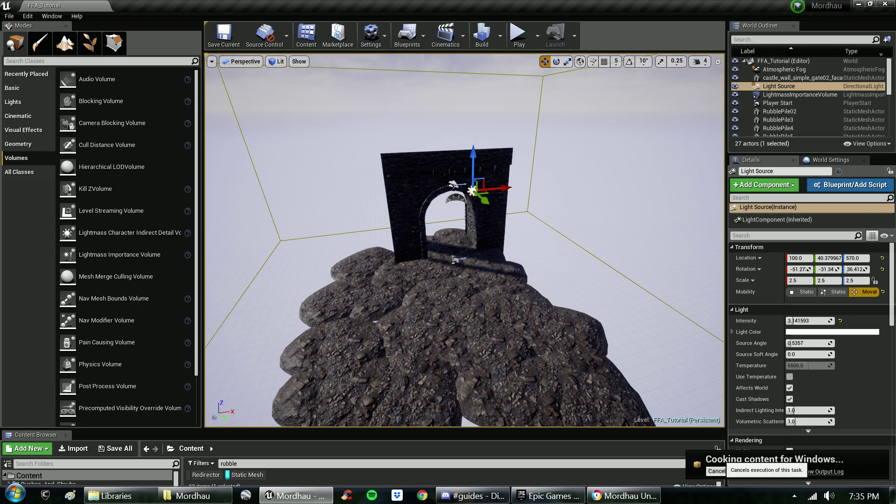
{"action": "left_click", "coordinate": [718, 472]}
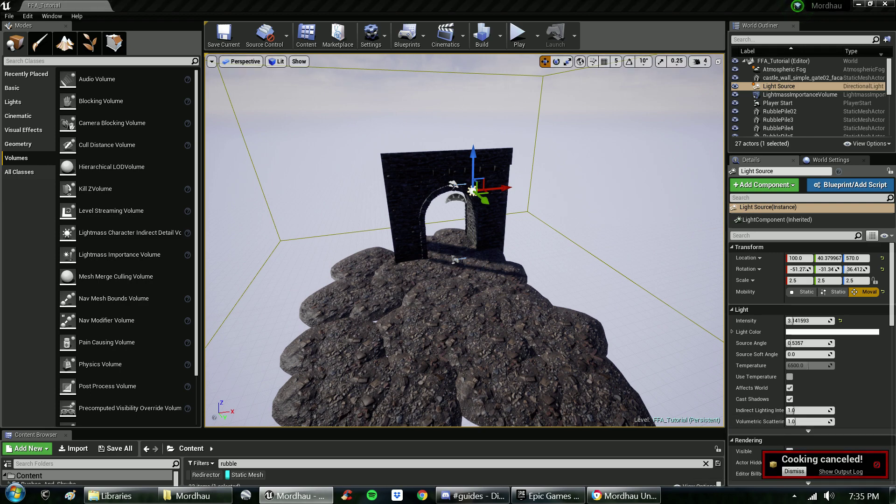
- Rerun Cook Content for Windows and follow the output log until BUILD SUCCESSFUL
{"action": "left_click", "coordinate": [10, 16]}
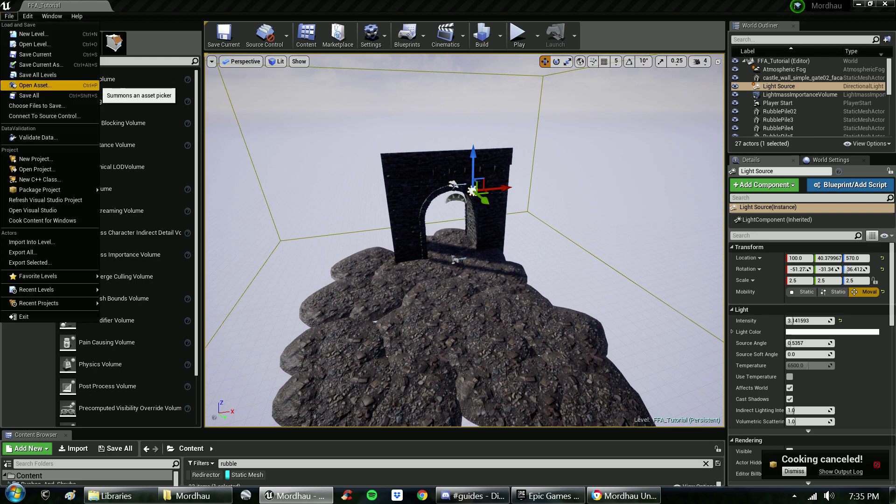
{"action": "left_click", "coordinate": [29, 96]}
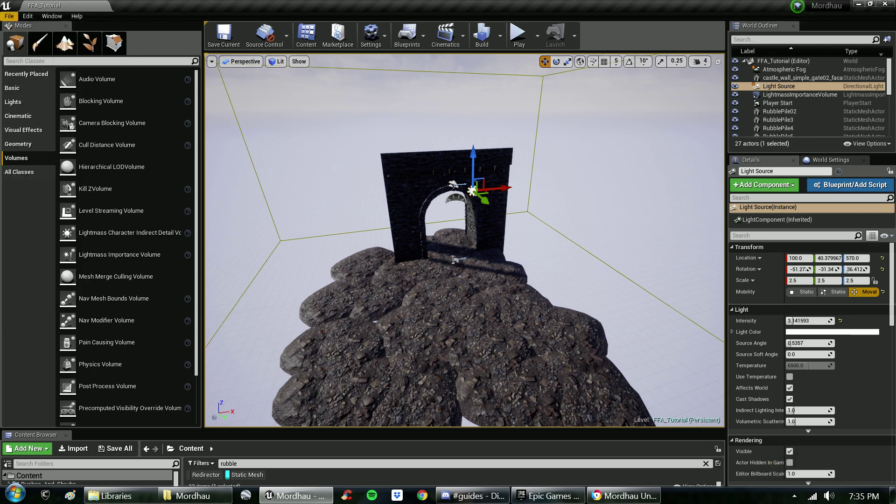
{"action": "left_click", "coordinate": [10, 16]}
{"action": "left_click", "coordinate": [70, 221]}
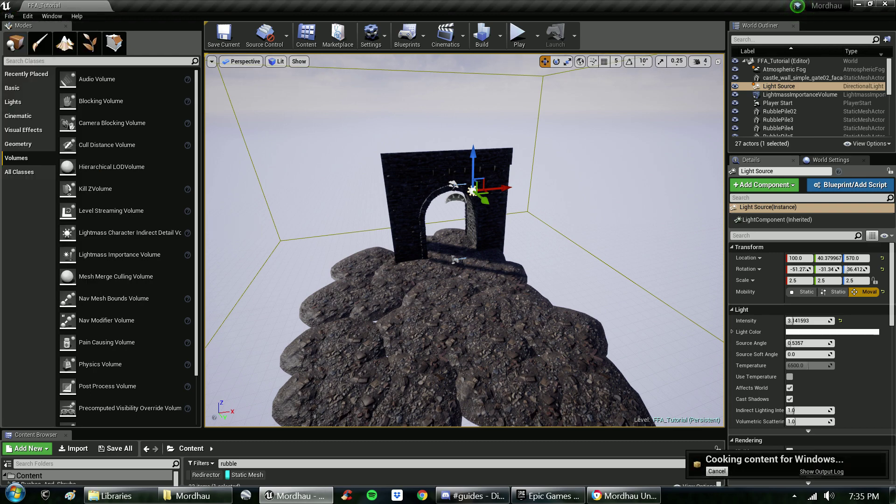
{"action": "left_click", "coordinate": [822, 471]}
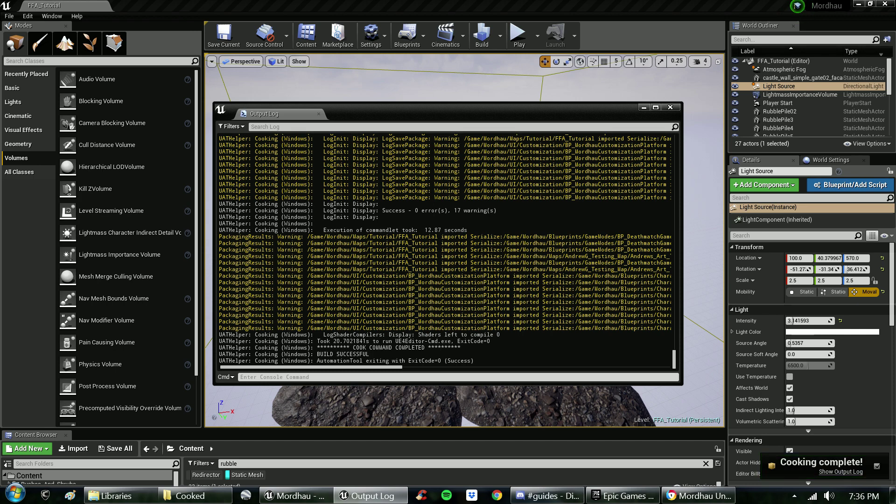
{"action": "left_click", "coordinate": [186, 496]}
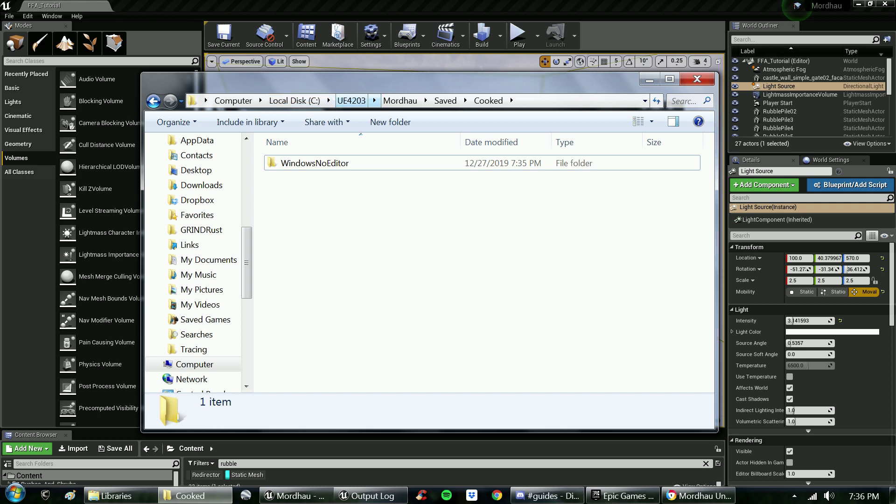
- Go to WindowsNoEditor/Mordhau/Content/Mordhau/Maps/Tutorial and select all five FFA_Tutorial files
{"action": "key", "text": "Down"}
{"action": "key", "text": "Return"}
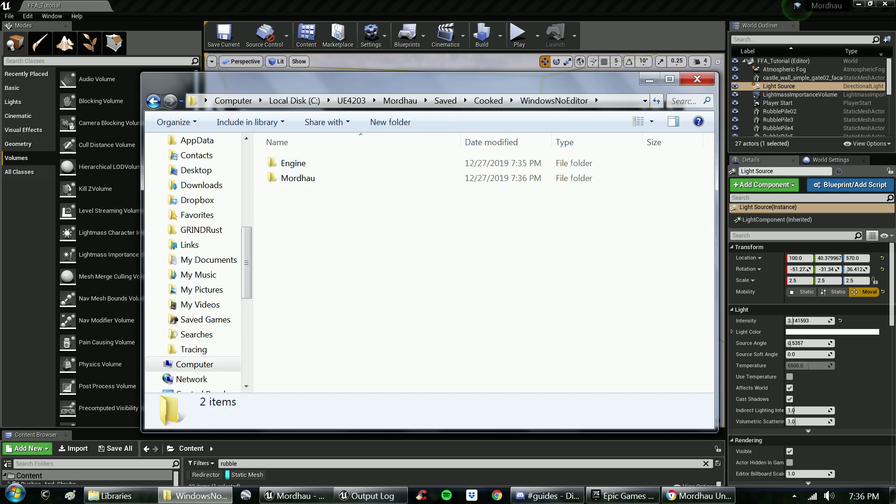
{"action": "key", "text": "Down"}
{"action": "key", "text": "Return"}
{"action": "key", "text": "Return"}
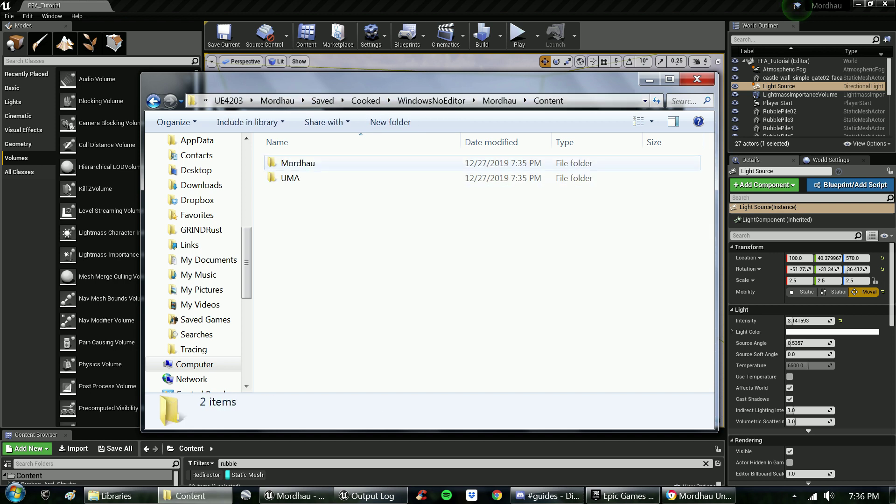
{"action": "key", "text": "Down"}
{"action": "key", "text": "Up"}
{"action": "key", "text": "Return"}
{"action": "key", "text": "Down"}
{"action": "key", "text": "Down"}
{"action": "key", "text": "Down"}
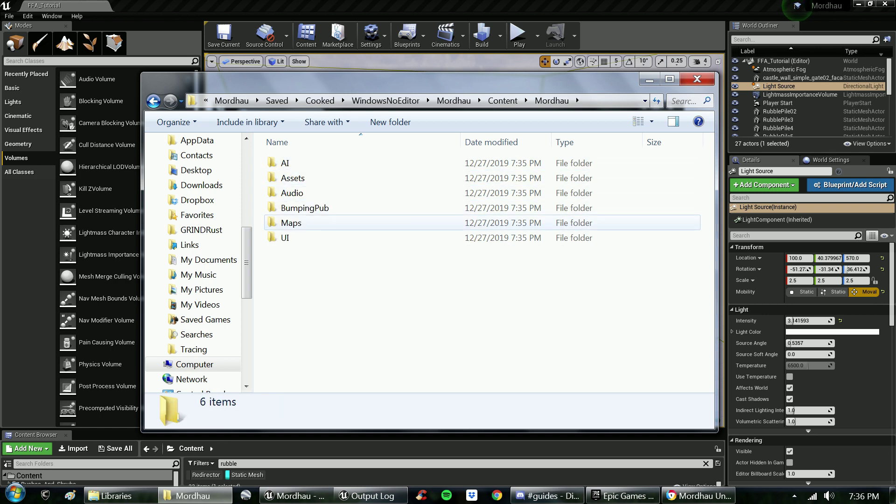
{"action": "key", "text": "Return"}
{"action": "key", "text": "Down"}
{"action": "key", "text": "Return"}
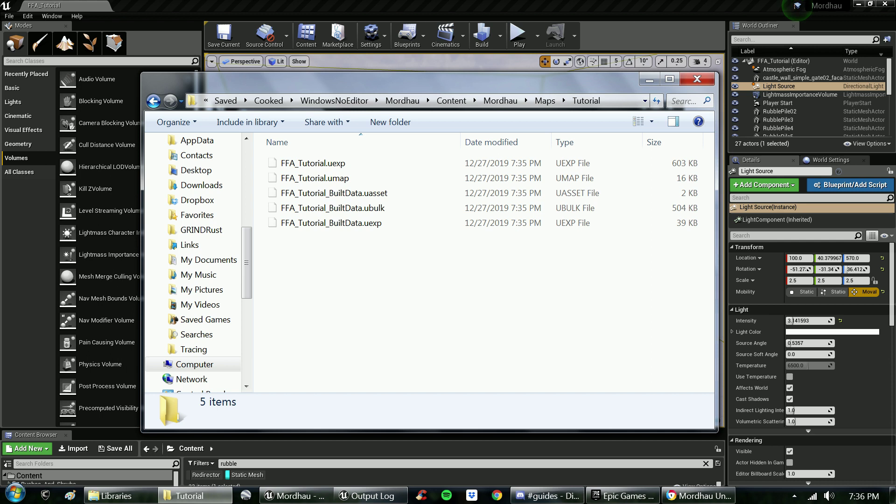
{"action": "key", "text": "ctrl+a"}
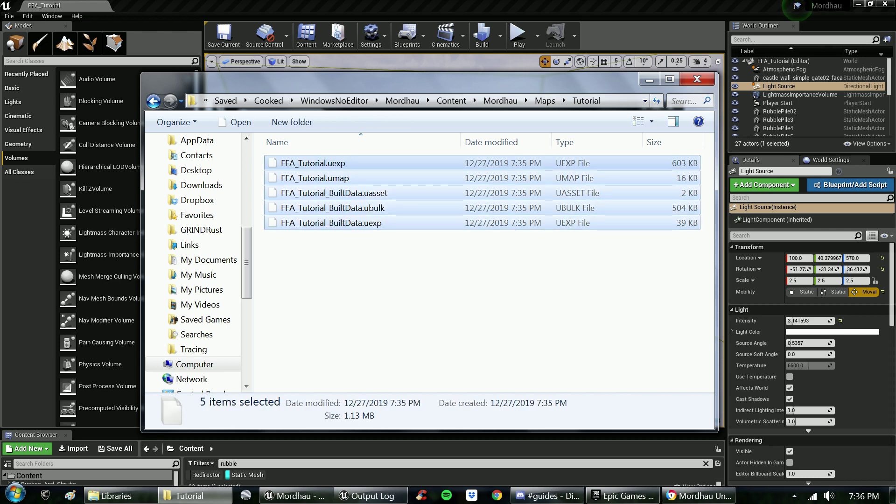
- In a second Explorer window, go to C:\Program Files (x86)\Steam\steamapps
{"action": "key", "text": "alt+Tab"}
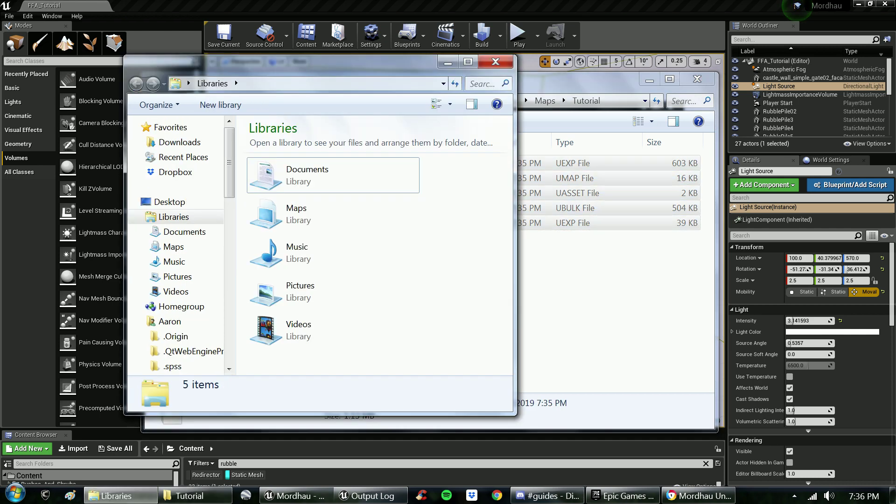
{"action": "scroll", "coordinate": [176, 331], "scroll_direction": "down", "scroll_amount": 3}
{"action": "scroll", "coordinate": [175, 332], "scroll_direction": "down", "scroll_amount": 4}
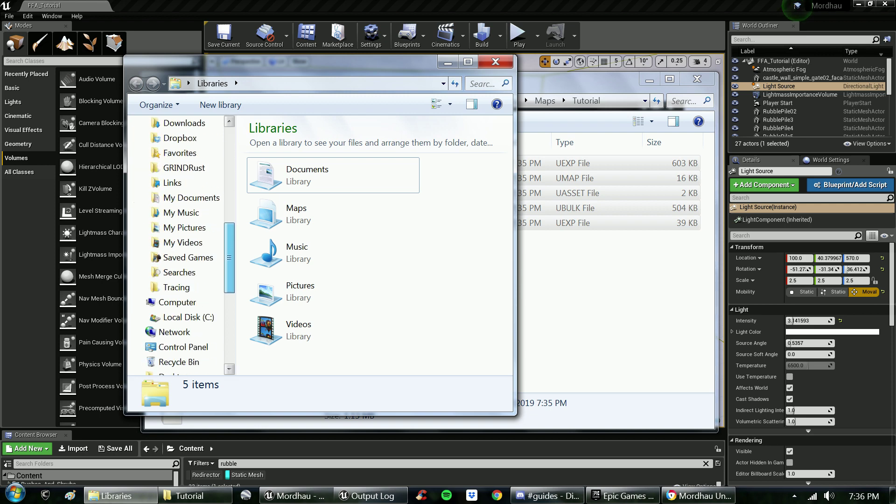
{"action": "left_click", "coordinate": [178, 302]}
{"action": "left_click", "coordinate": [188, 318]}
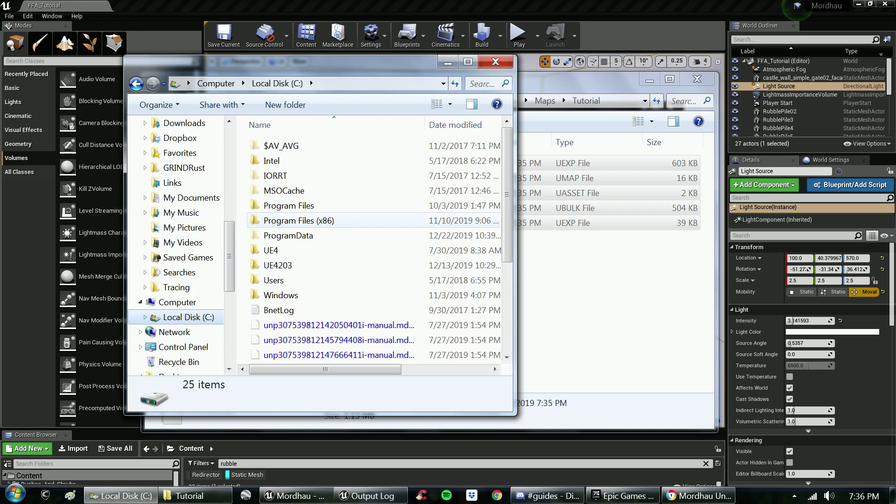
{"action": "left_click", "coordinate": [299, 220]}
{"action": "double_click", "coordinate": [299, 220]}
{"action": "scroll", "coordinate": [299, 221], "scroll_direction": "down", "scroll_amount": 5}
{"action": "scroll", "coordinate": [294, 210], "scroll_direction": "down", "scroll_amount": 5}
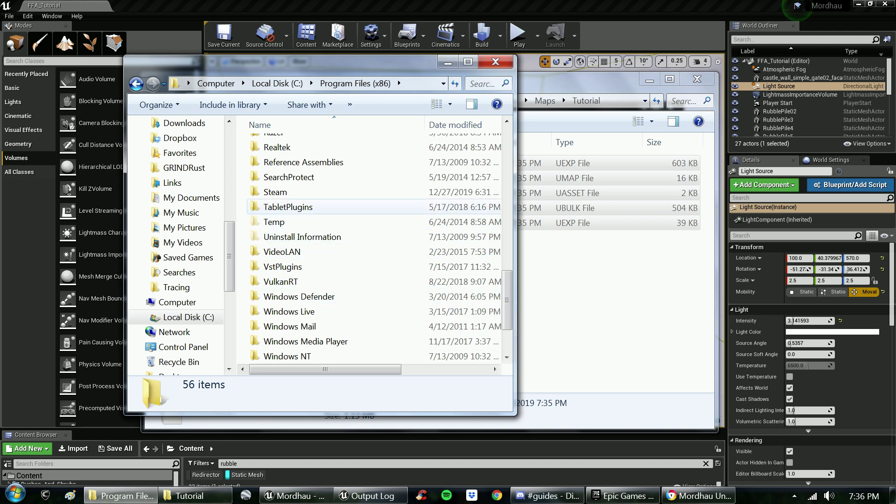
{"action": "double_click", "coordinate": [275, 192]}
{"action": "scroll", "coordinate": [276, 192], "scroll_direction": "down", "scroll_amount": 4}
{"action": "scroll", "coordinate": [275, 193], "scroll_direction": "down", "scroll_amount": 4}
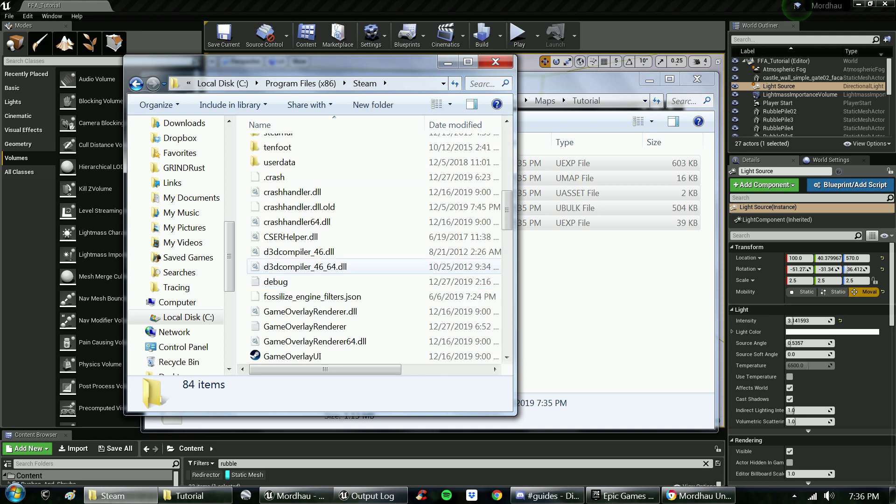
{"action": "scroll", "coordinate": [280, 232], "scroll_direction": "up", "scroll_amount": 2}
{"action": "double_click", "coordinate": [284, 201]}
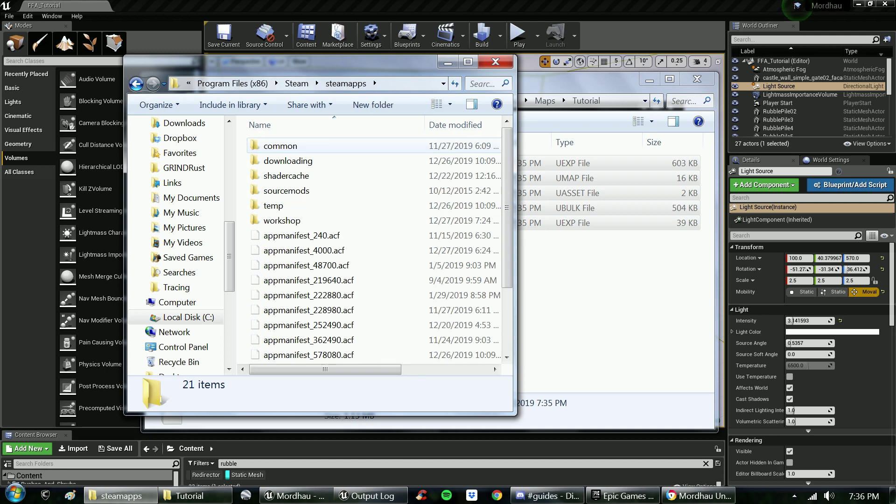
- Continue through common\Mordhau\Mordhau\Content\Mordhau into the Maps folder
{"action": "double_click", "coordinate": [280, 146]}
{"action": "double_click", "coordinate": [281, 295]}
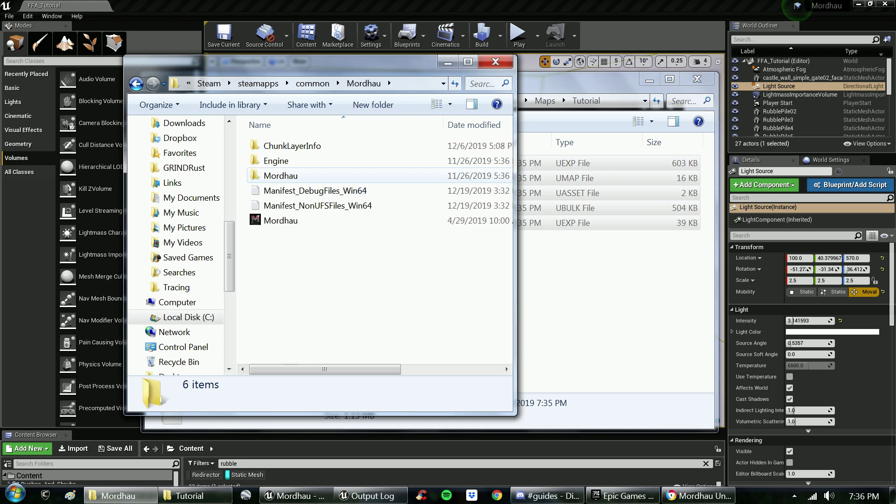
{"action": "double_click", "coordinate": [277, 176]}
{"action": "double_click", "coordinate": [278, 160]}
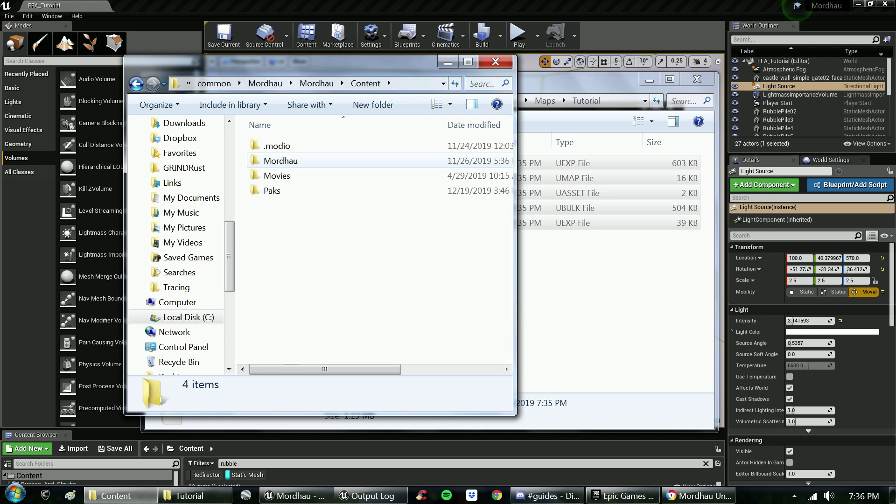
{"action": "left_click", "coordinate": [281, 161]}
{"action": "double_click", "coordinate": [281, 161]}
{"action": "double_click", "coordinate": [276, 146]}
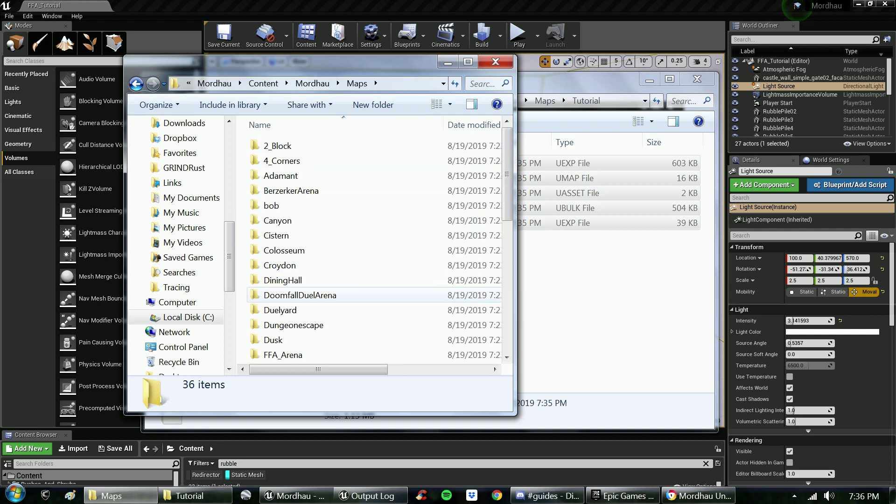
{"action": "scroll", "coordinate": [315, 280], "scroll_direction": "down", "scroll_amount": 5}
{"action": "scroll", "coordinate": [378, 246], "scroll_direction": "down", "scroll_amount": 2}
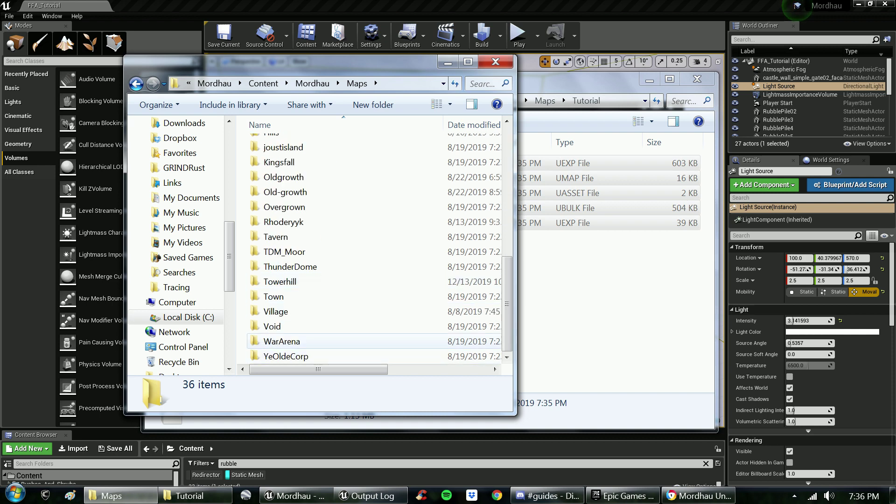
{"action": "scroll", "coordinate": [315, 280], "scroll_direction": "up", "scroll_amount": 1}
{"action": "scroll", "coordinate": [316, 281], "scroll_direction": "up", "scroll_amount": 6}
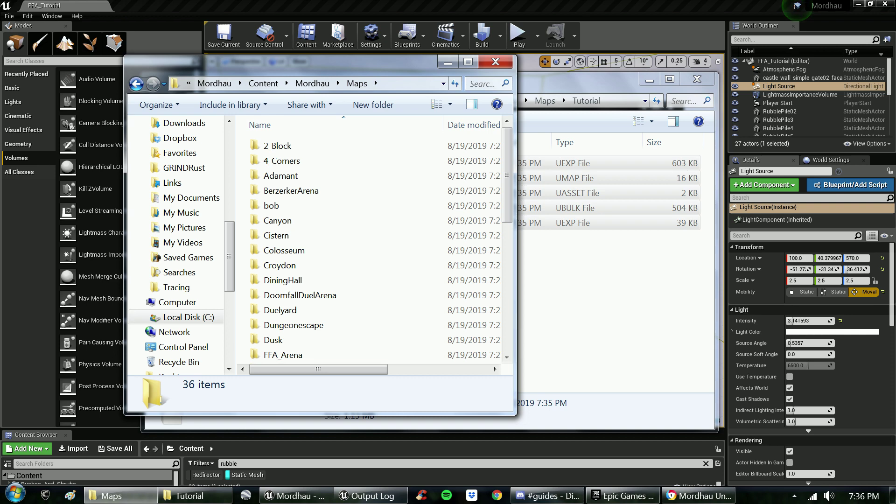
{"action": "right_click", "coordinate": [242, 175]}
- Make a Tutorial folder in Maps, paste the five FFA_Tutorial files, minimize both windows
{"action": "key", "text": "Escape"}
{"action": "key", "text": "Escape"}
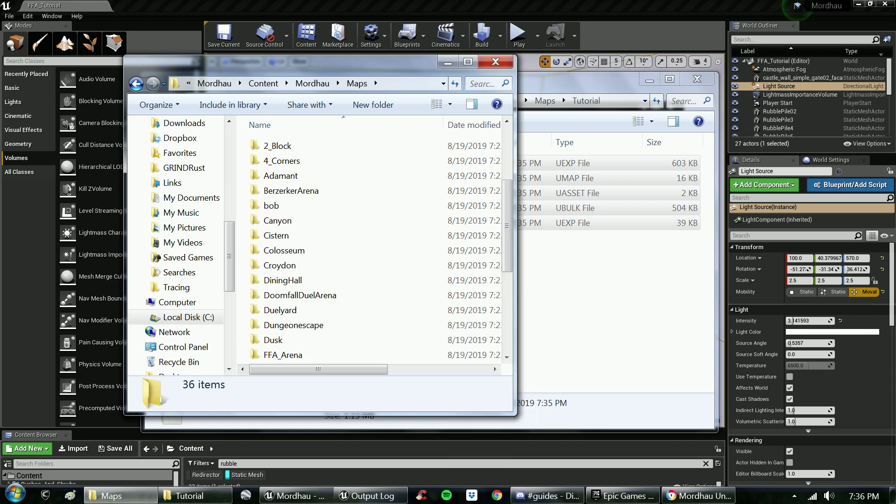
{"action": "type", "text": "Tutorial"}
{"action": "key", "text": "Return"}
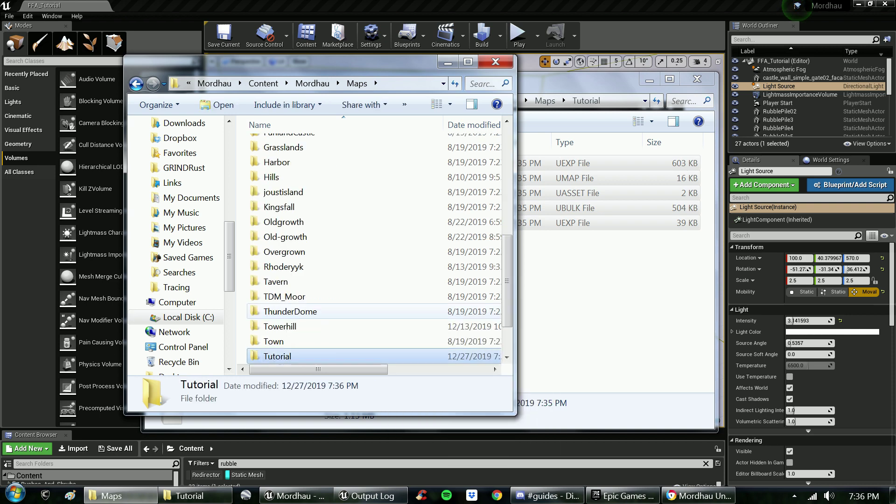
{"action": "key", "text": "Return"}
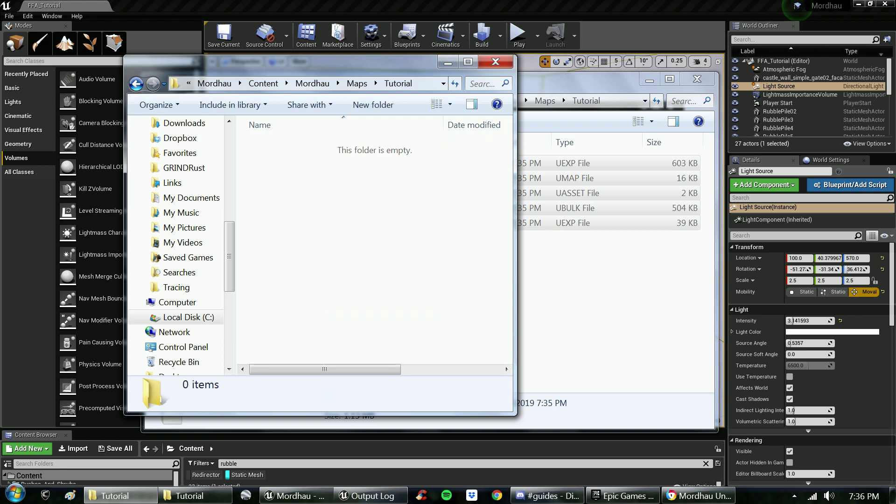
{"action": "key", "text": "ctrl+v"}
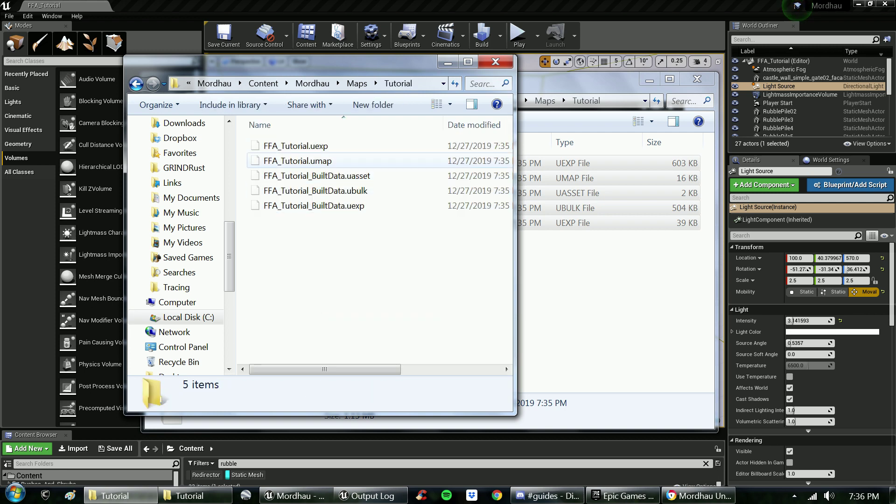
{"action": "left_click", "coordinate": [446, 61]}
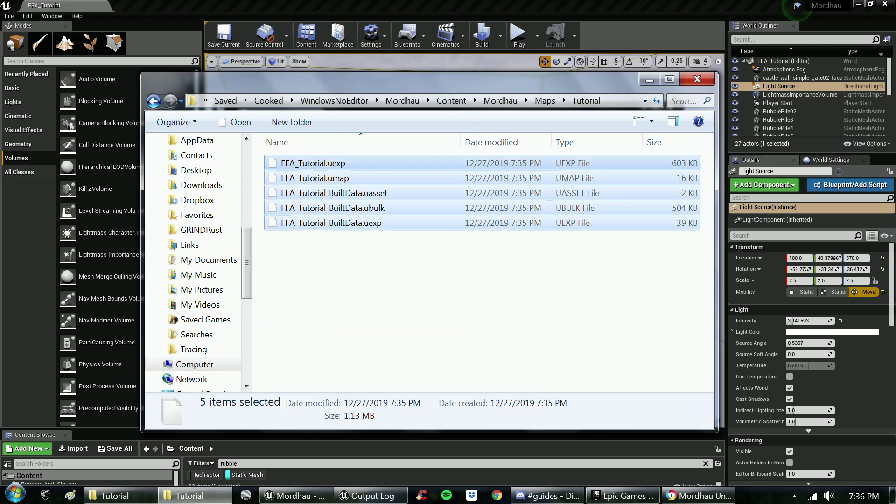
{"action": "left_click", "coordinate": [649, 78]}
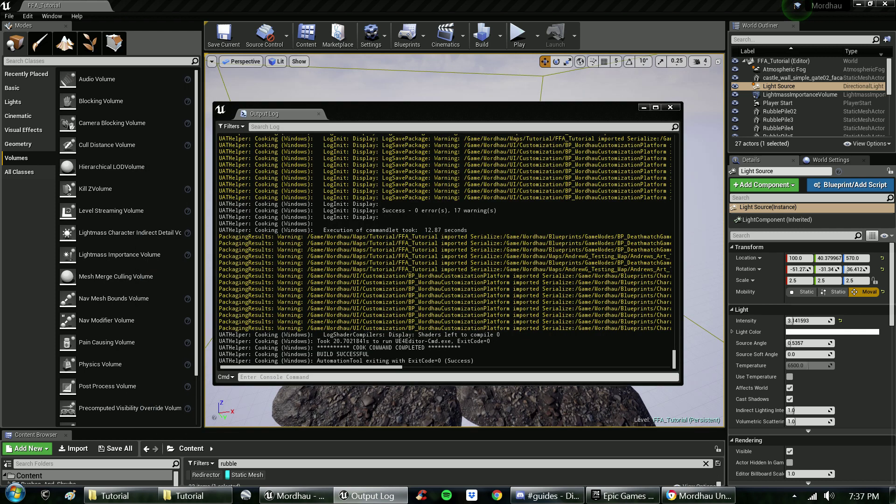